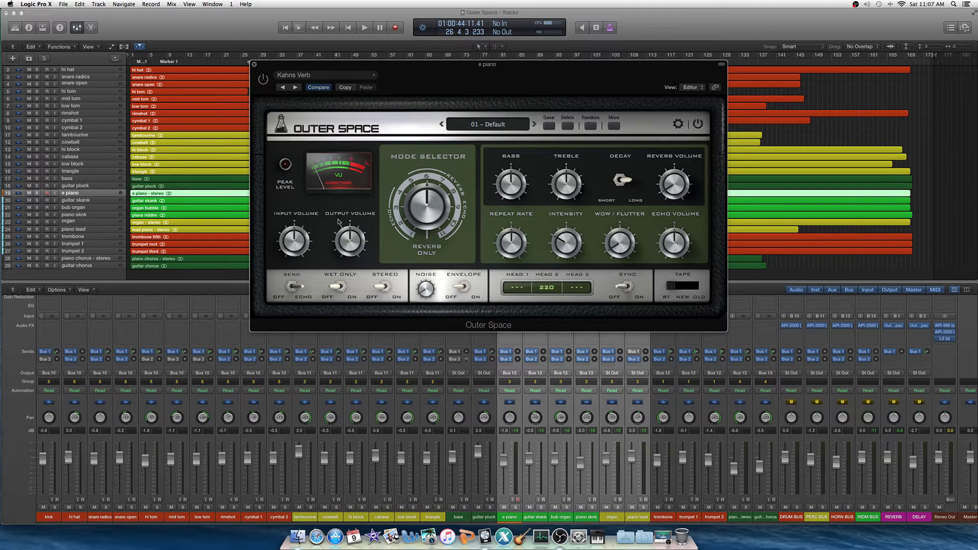
Step: View the hidden settings page of Outer Space on the e piano channel, return to its main page and close the plugin
left_click(673, 125)
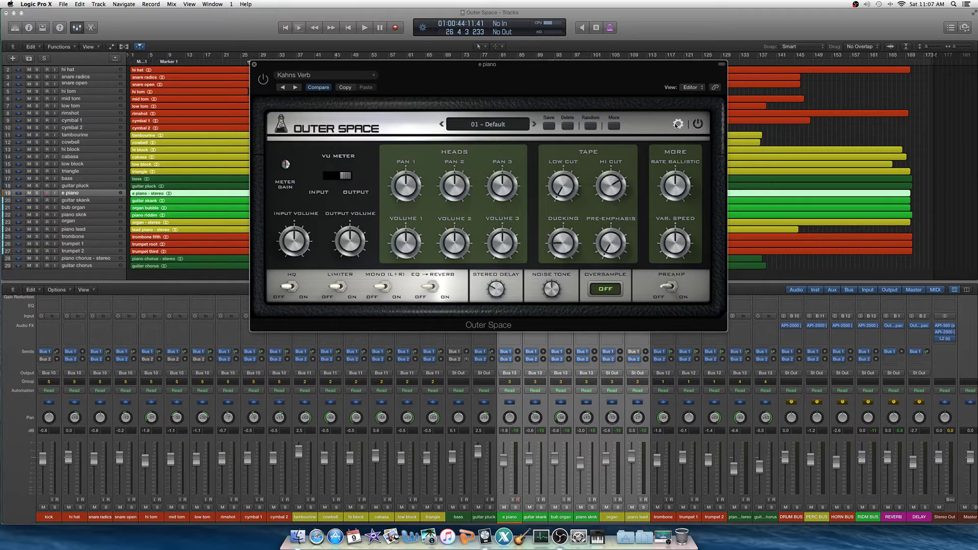
left_click(675, 125)
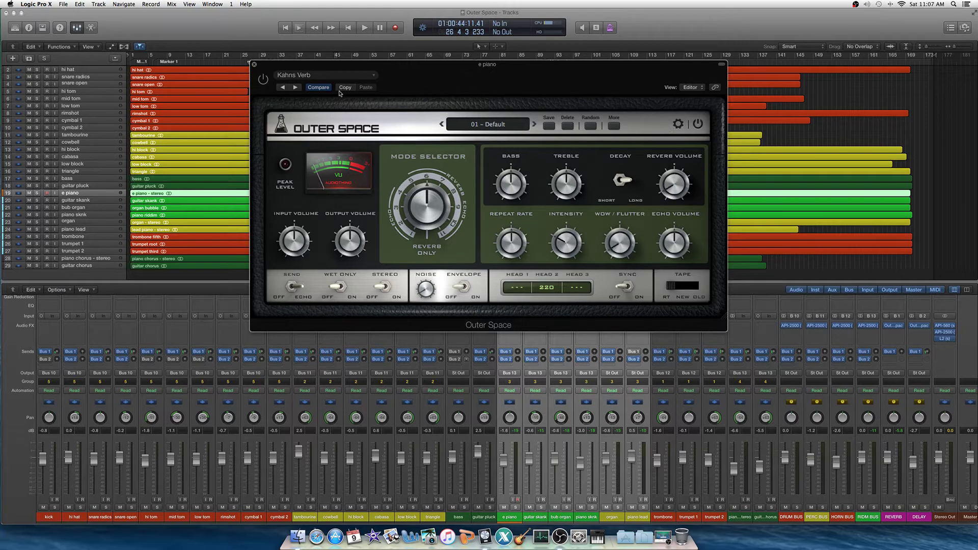
left_click(255, 64)
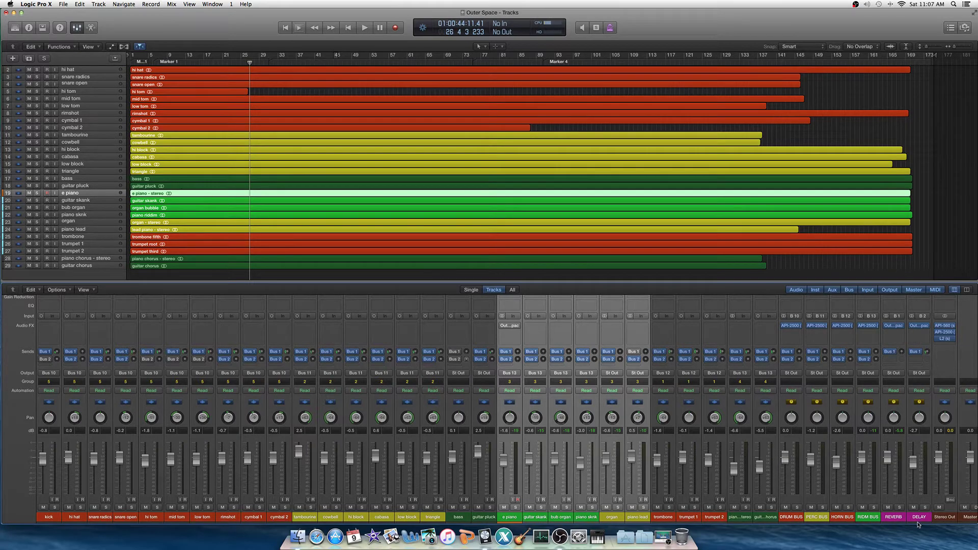
Step: Open Outer Space on the REVERB channel, solo the e piano and skank group, and start playback
left_click(895, 327)
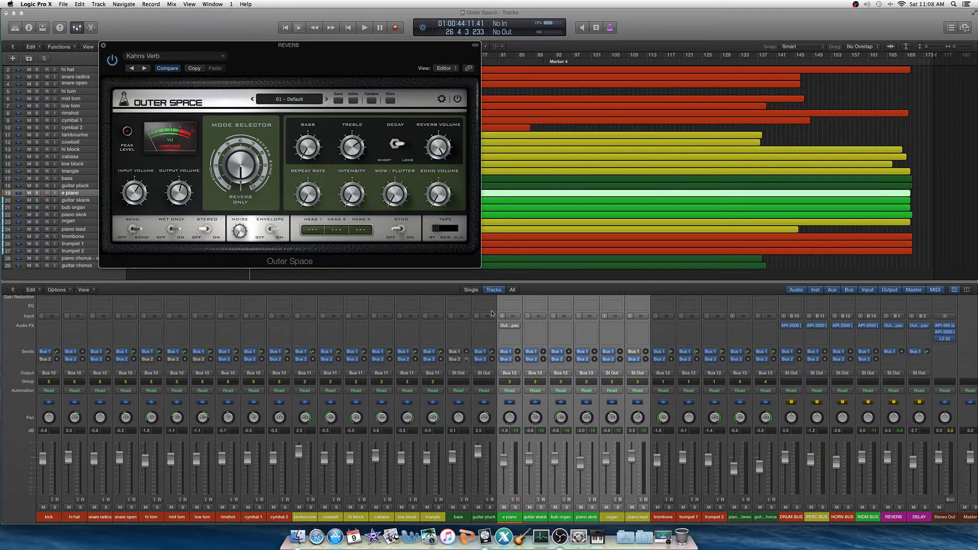
left_click(516, 508)
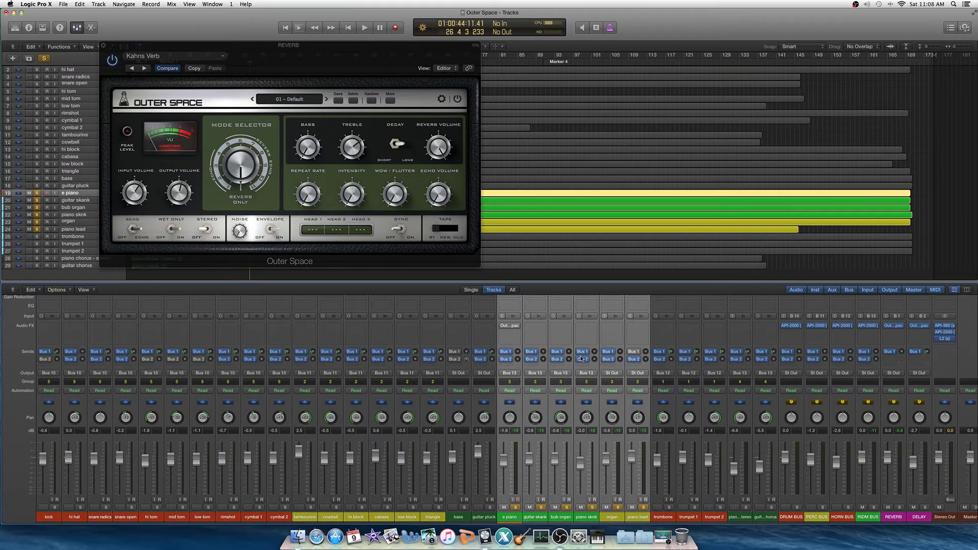
key("space")
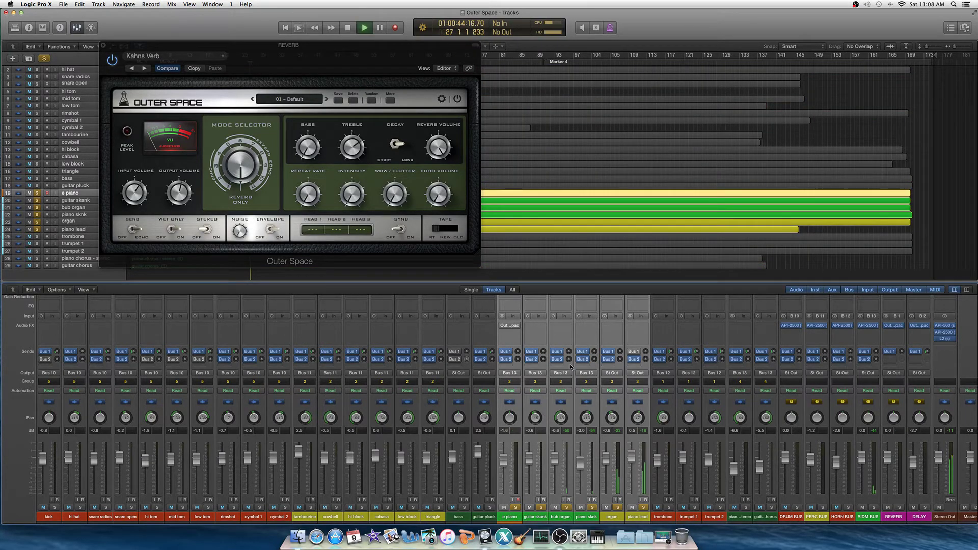
Step: Raise the Bus 1 reverb sends of the soloed group from the guitar skank channel and mute the group
left_click(543, 352)
left_click_drag(544, 354, 544, 332)
left_click_drag(550, 291, 561, 288)
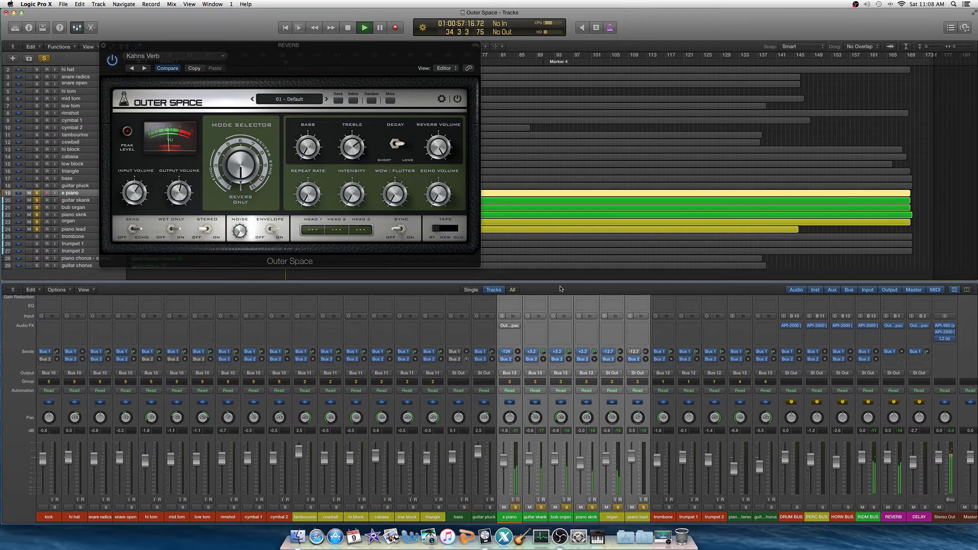
left_click(530, 507)
left_click_drag(543, 352, 544, 350)
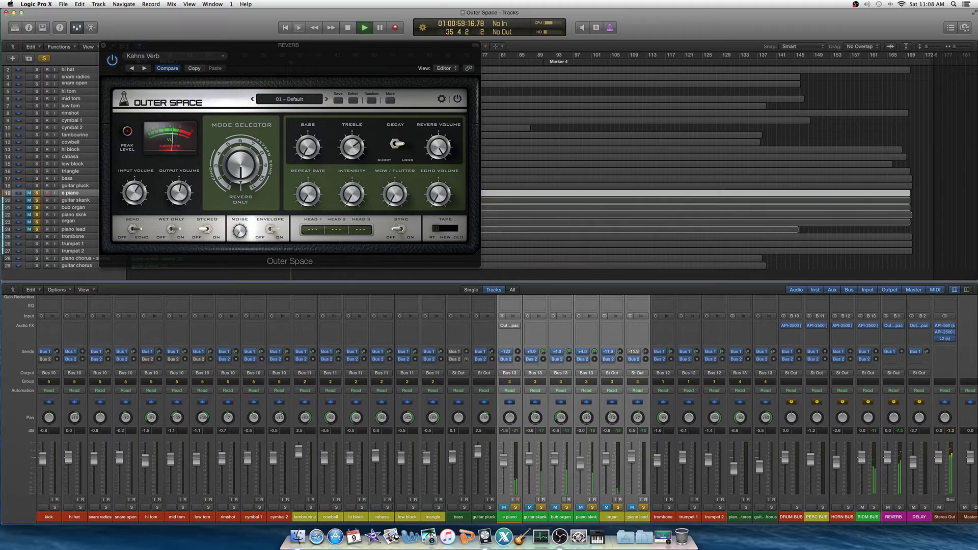
Step: Toggle the soloed group's mute repeatedly during playback to hear the reverb tail, and check the reverb's Bass setting
left_click(530, 507)
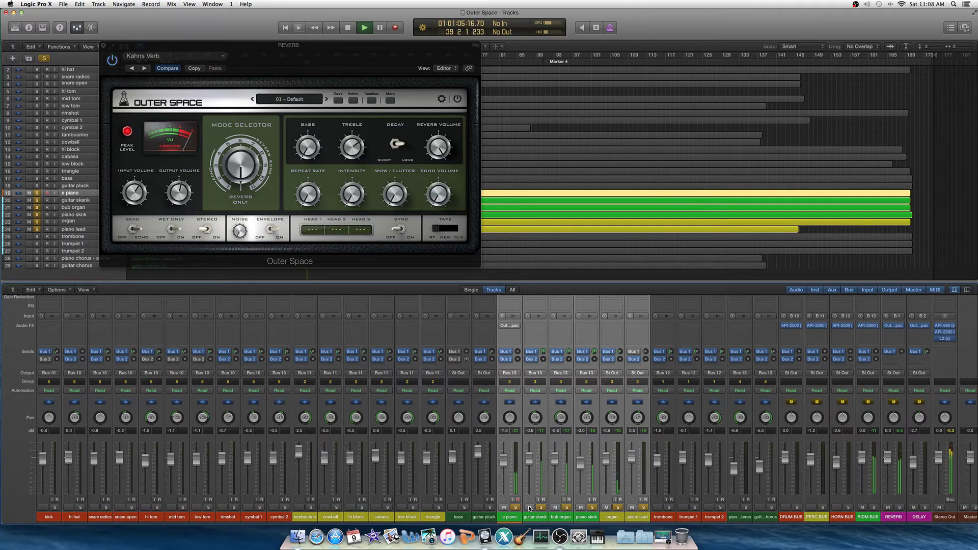
left_click(529, 508)
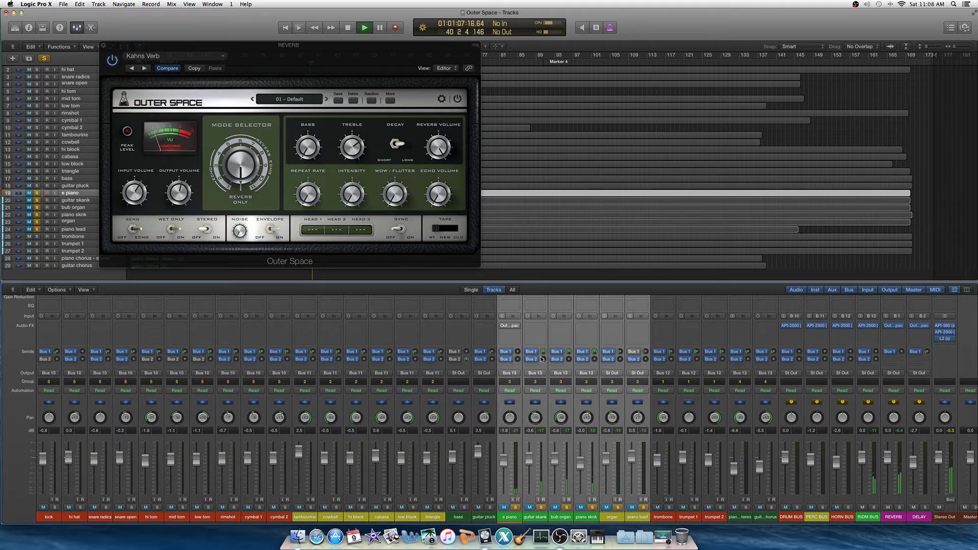
left_click(530, 508)
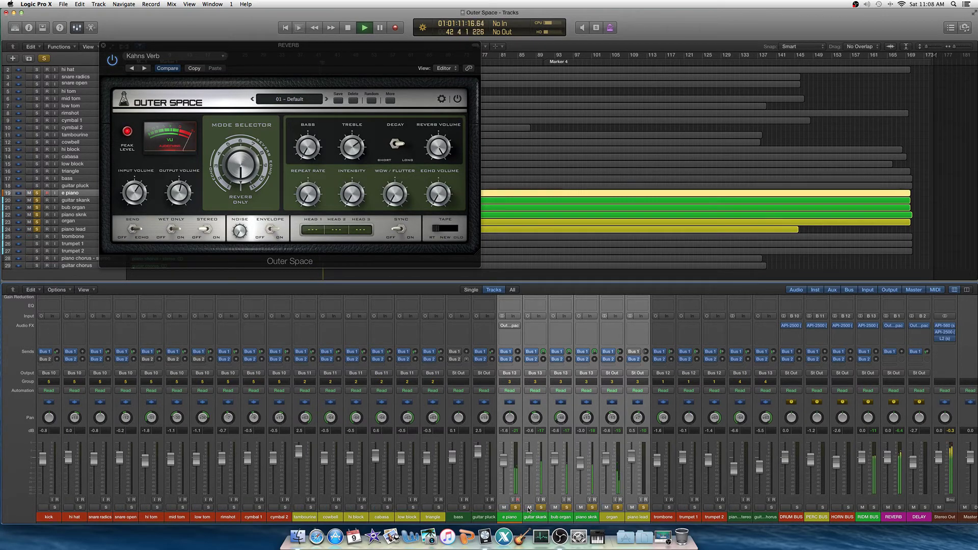
left_click(530, 507)
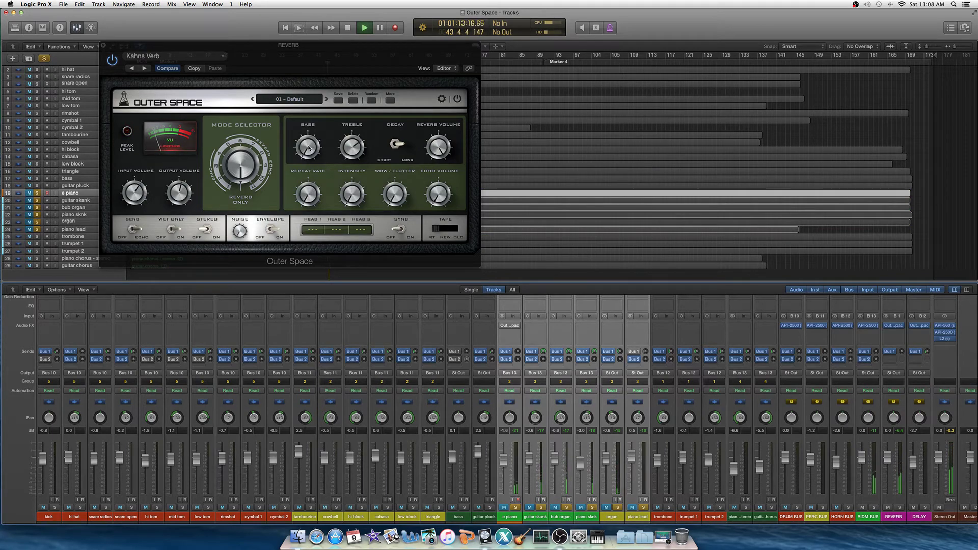
left_click(530, 508)
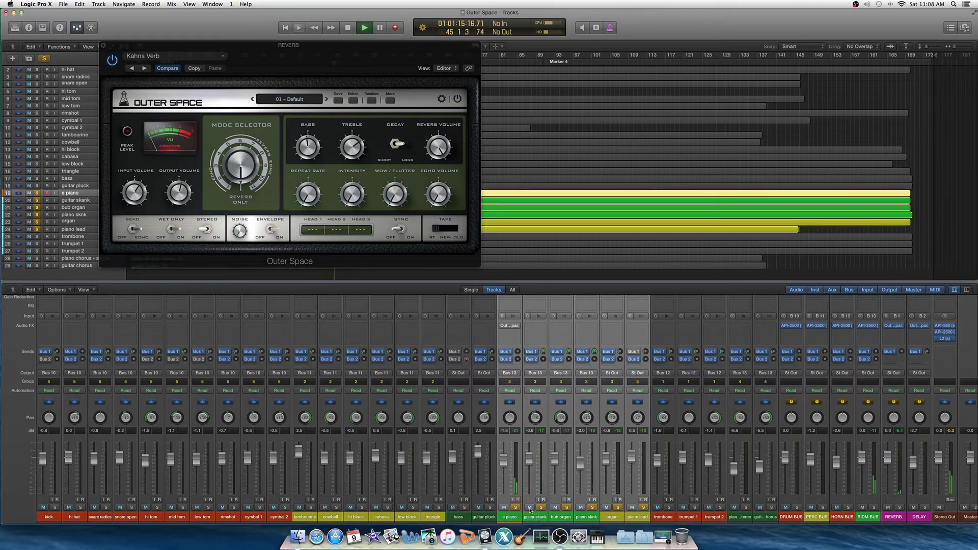
left_click(530, 507)
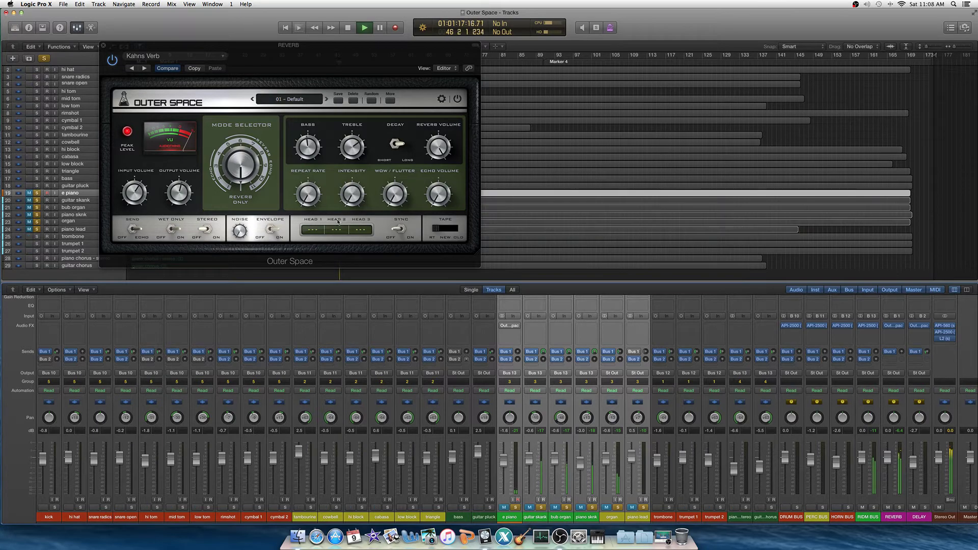
left_click(307, 147)
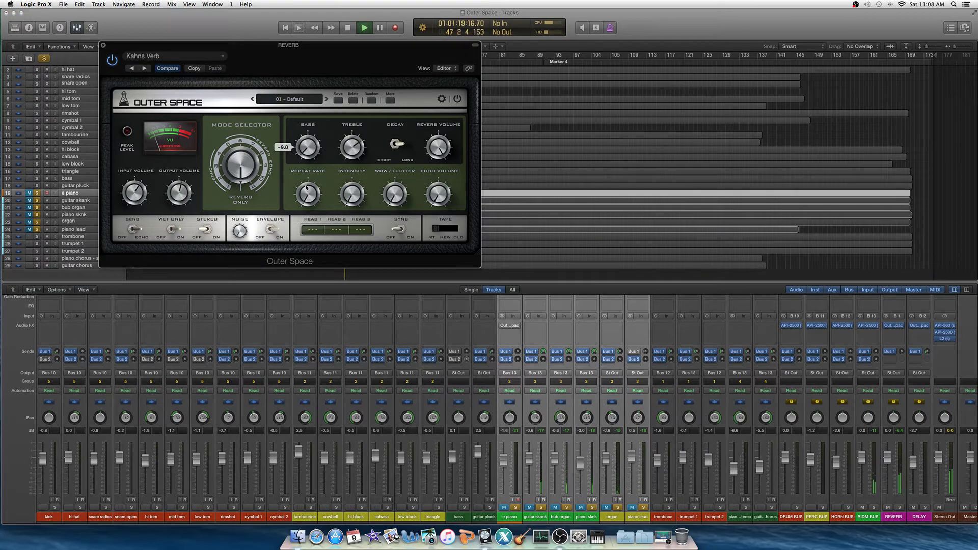
left_click(530, 507)
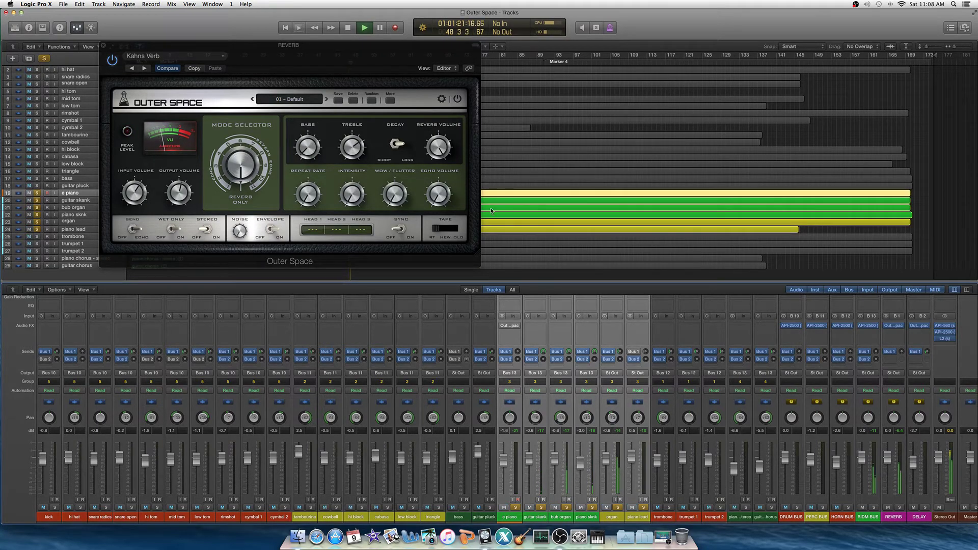
left_click(529, 506)
Step: Stop playback, return to the project start, and turn down the group's Bus 1 reverb sends from the piano skank channel
key("space")
key("Return")
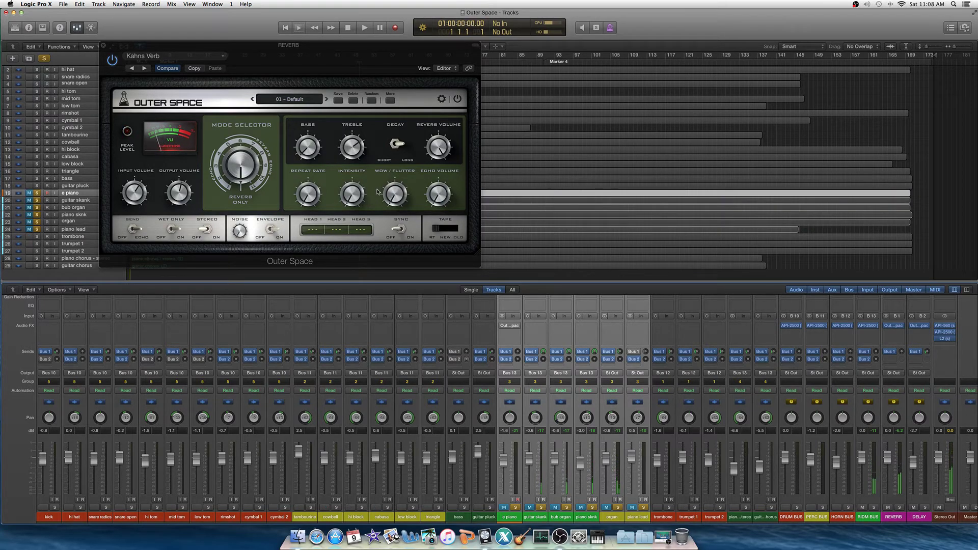
left_click_drag(595, 353, 595, 402)
Step: Open Outer Space on the DELAY channel, start playback, and raise the group's Bus 2 delay sends from the piano skank channel
left_click(920, 328)
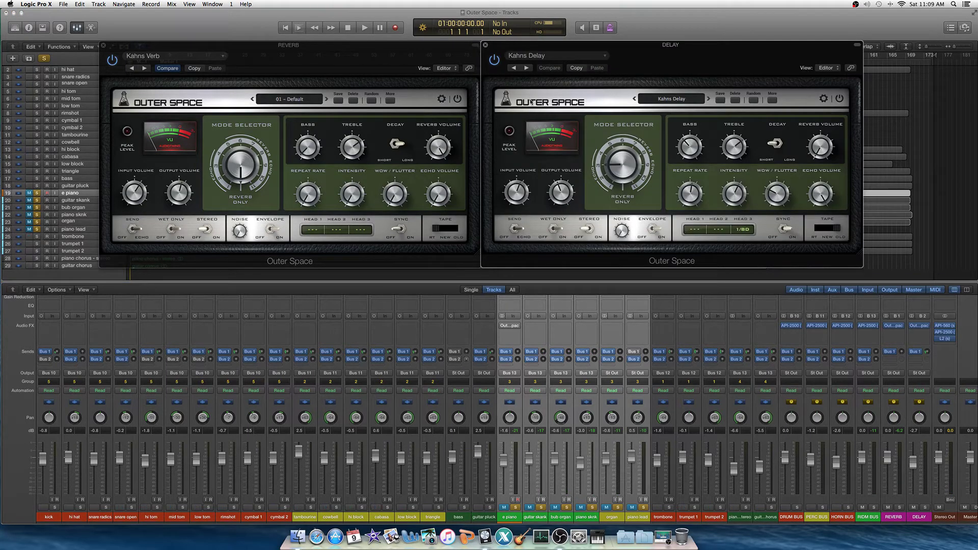
mouse_move(619, 170)
key("space")
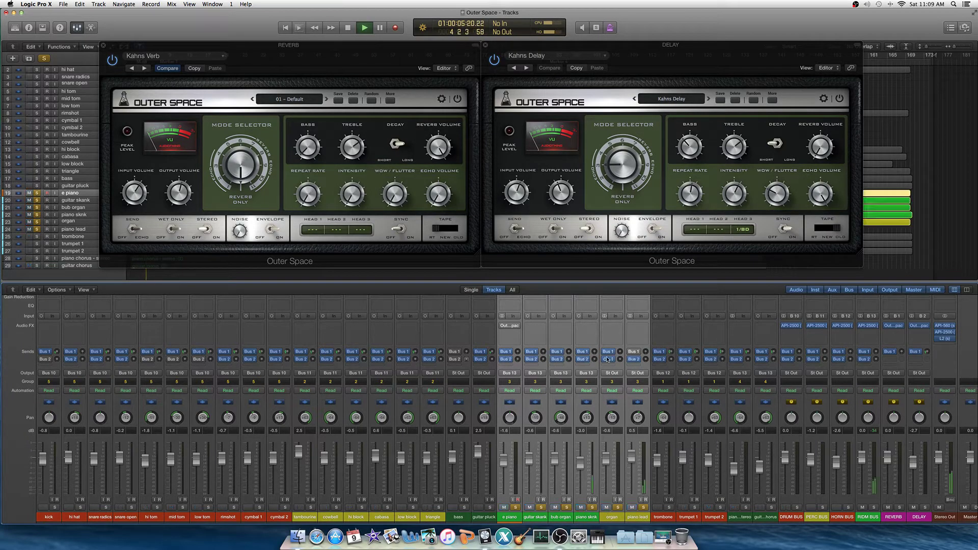
left_click_drag(594, 359, 619, 288)
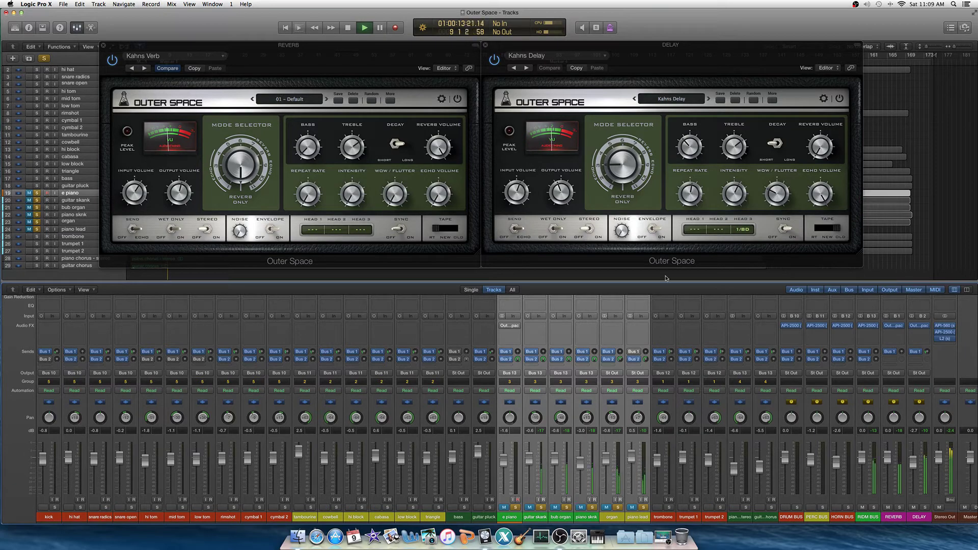
Step: Adjust the delay's Intensity and try its Tape age settings while the soloed group is muted
left_click(740, 184)
mouse_move(739, 185)
left_mouse_down()
mouse_move(741, 170)
mouse_move(733, 190)
left_mouse_up()
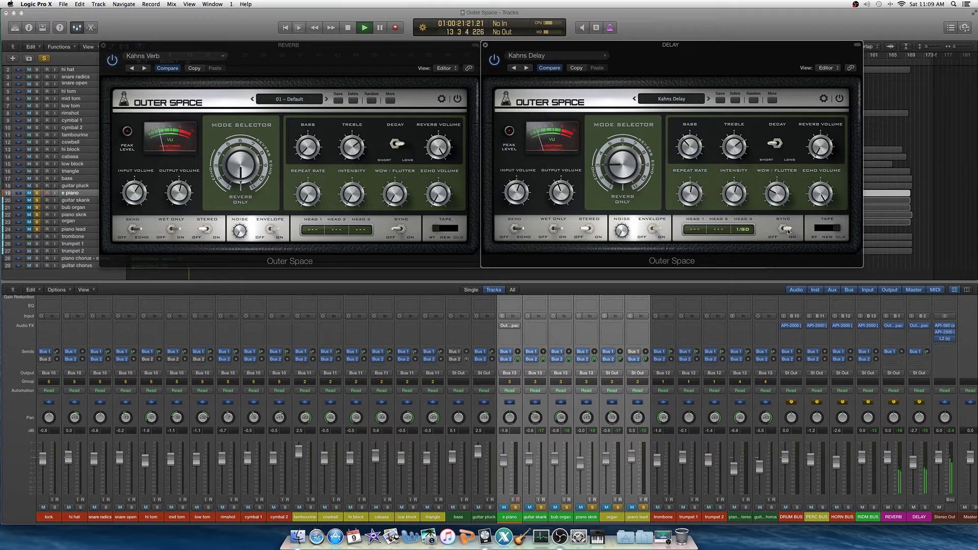
left_click_drag(837, 231, 826, 229)
left_click(580, 508)
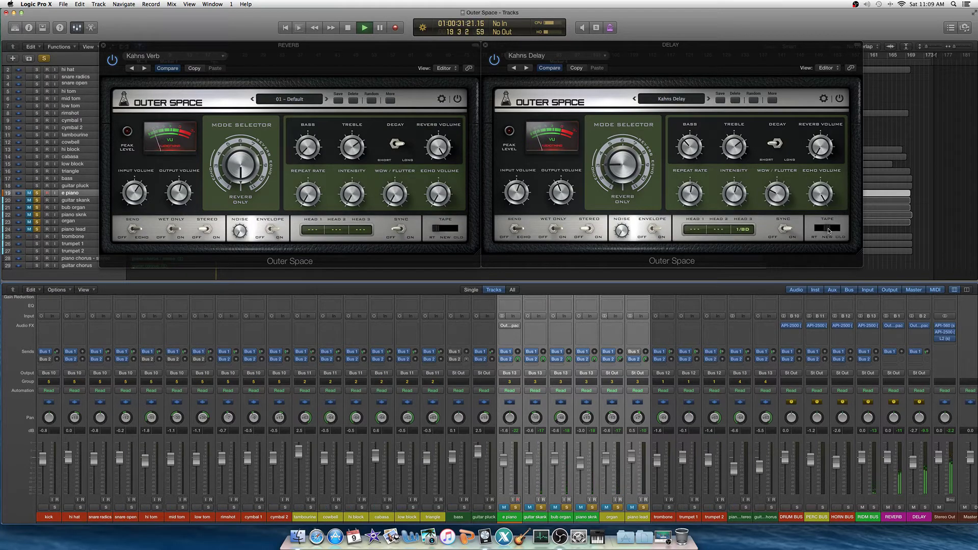
left_click_drag(828, 230, 872, 231)
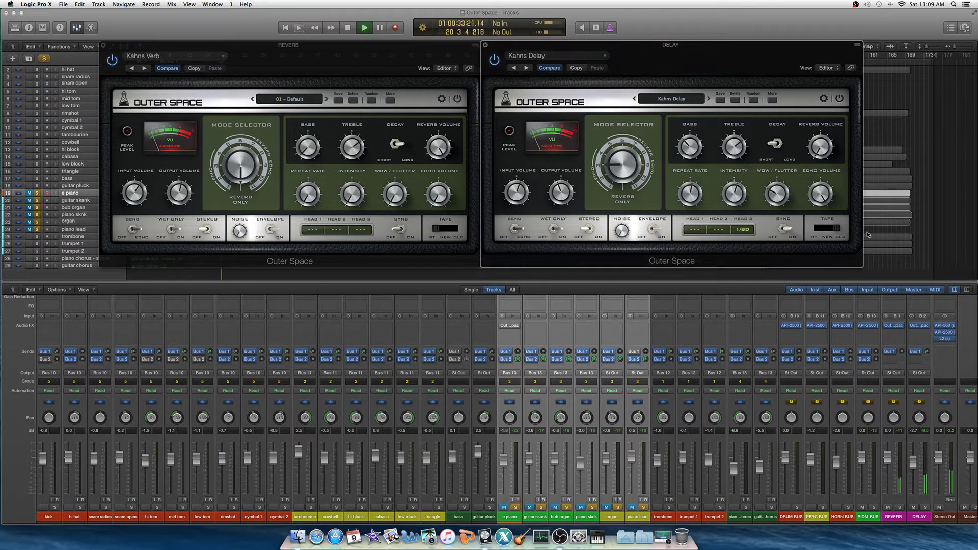
Step: Toggle the group's mute to hear the repeats with the delay's Intensity at 74%, and lower the Intensity again
left_click(580, 508)
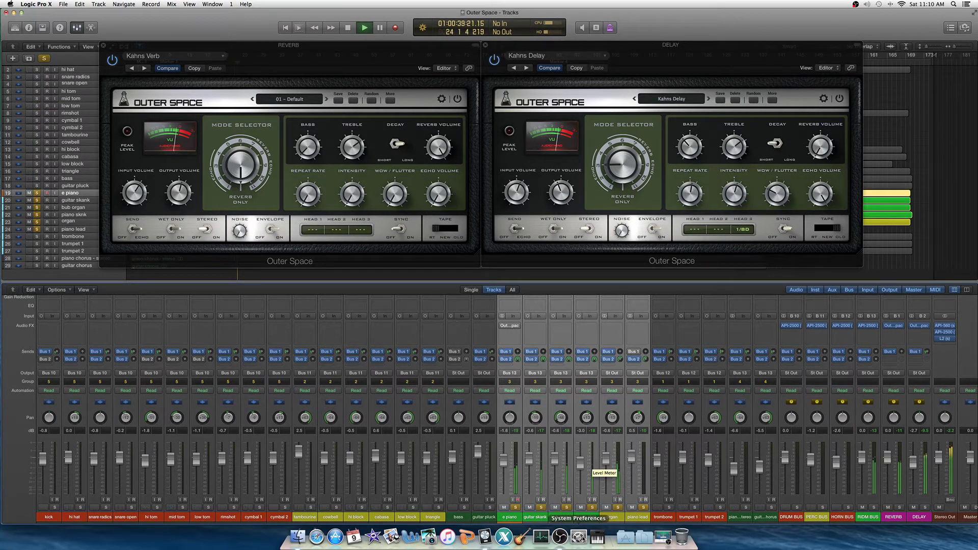
left_click(581, 508)
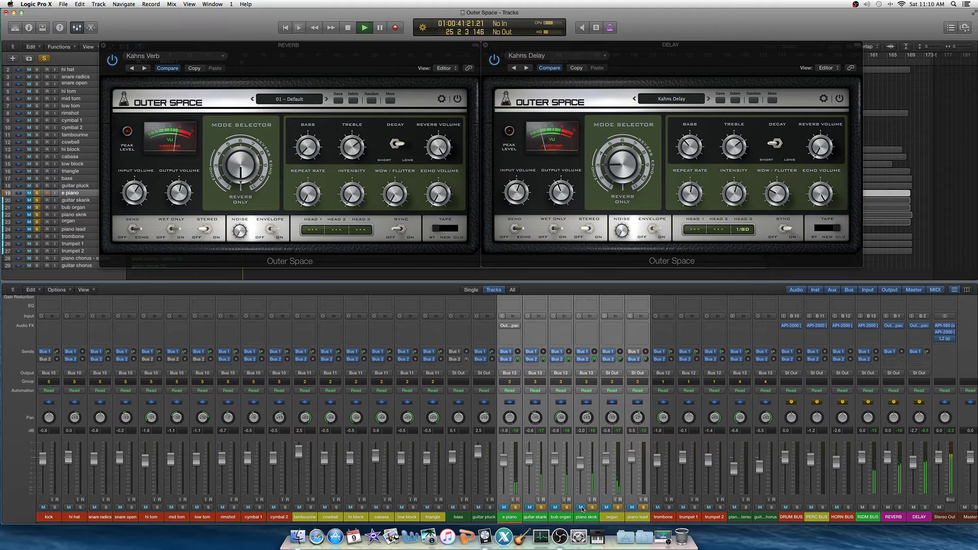
left_click(734, 191)
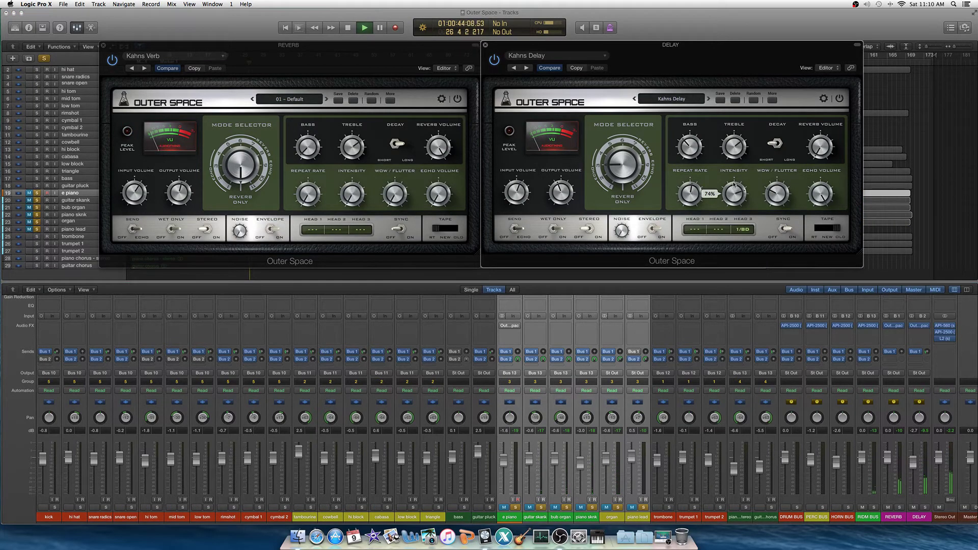
left_click(581, 509)
left_click(581, 509)
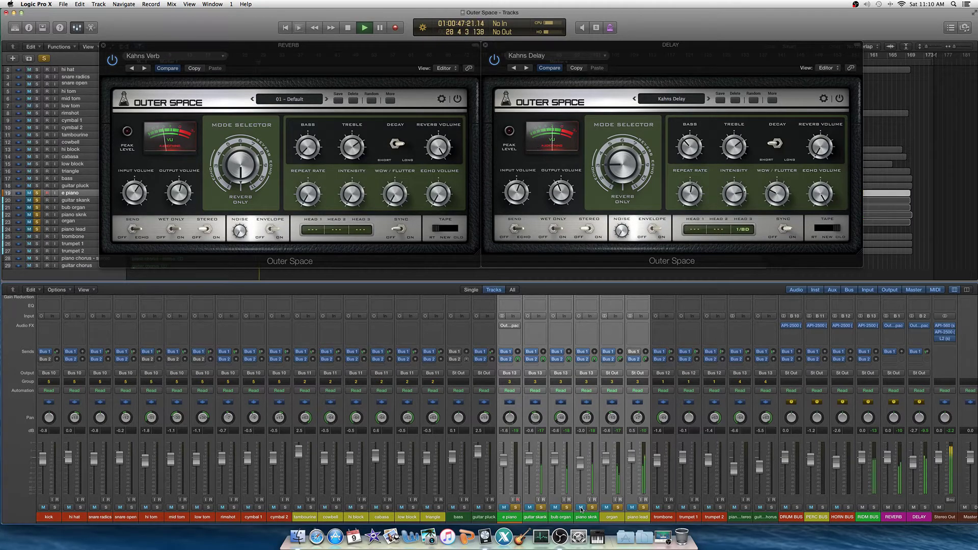
left_click(734, 198)
left_click_drag(734, 198, 734, 213)
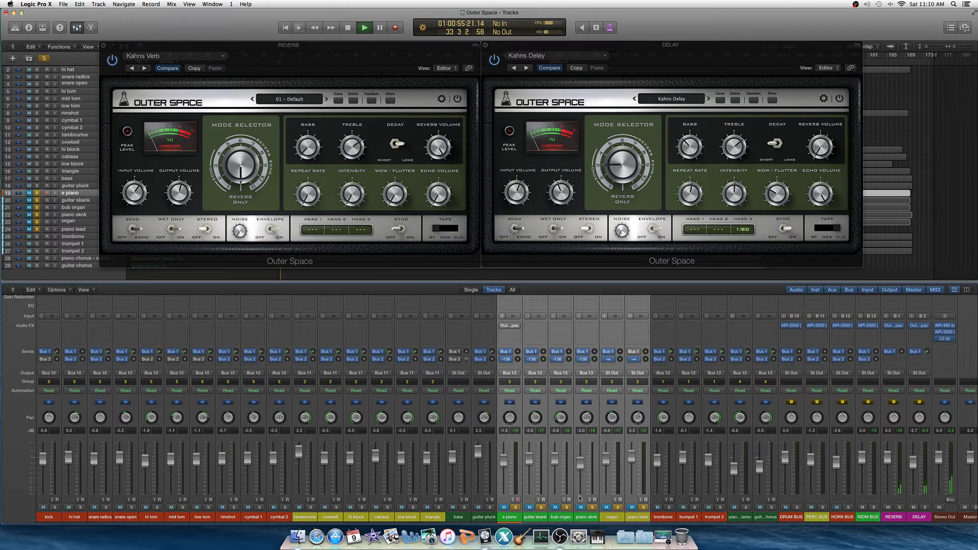
Step: Stop and rewind to the project start, and reset the group by lowering its Bus 2 sends and clearing its mute and solo
key("space")
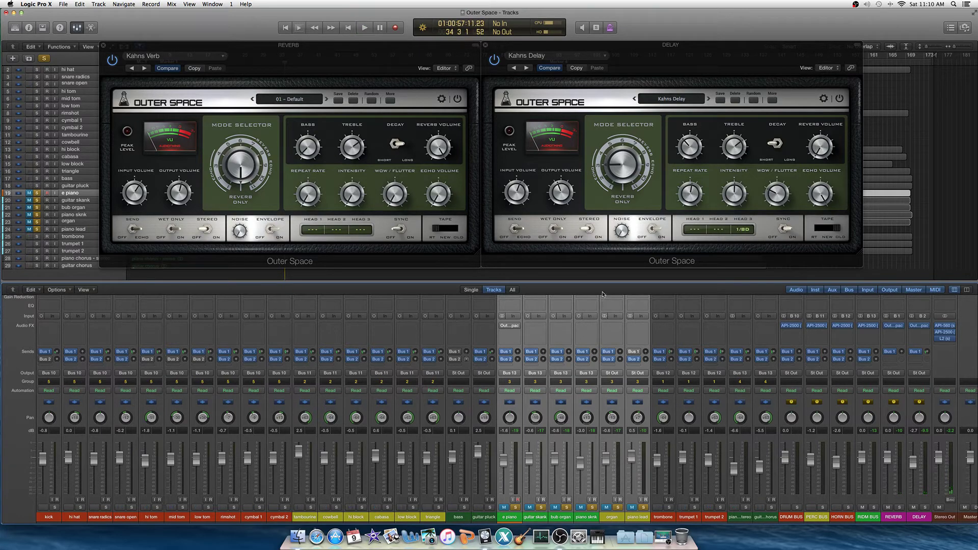
key("Return")
left_click(556, 508)
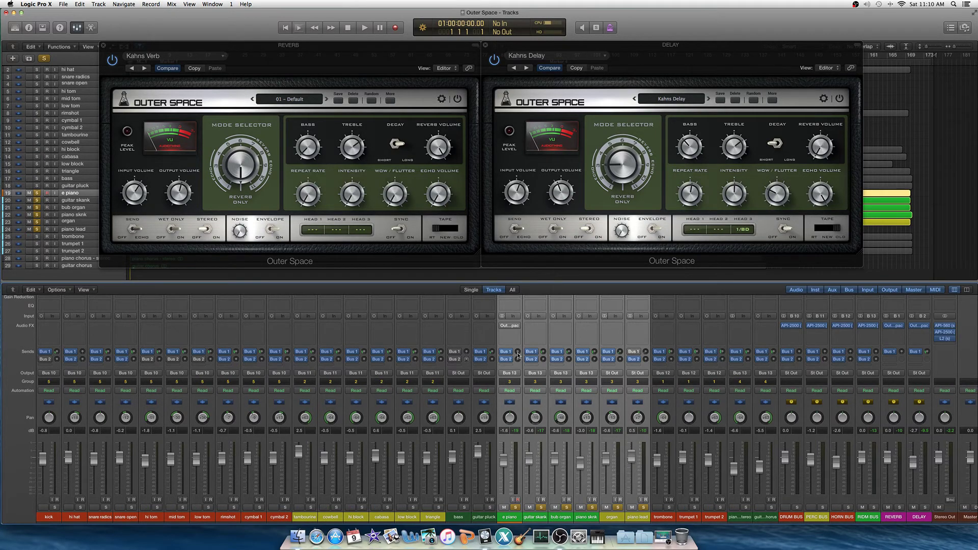
left_click_drag(518, 359, 518, 379)
left_click(566, 507)
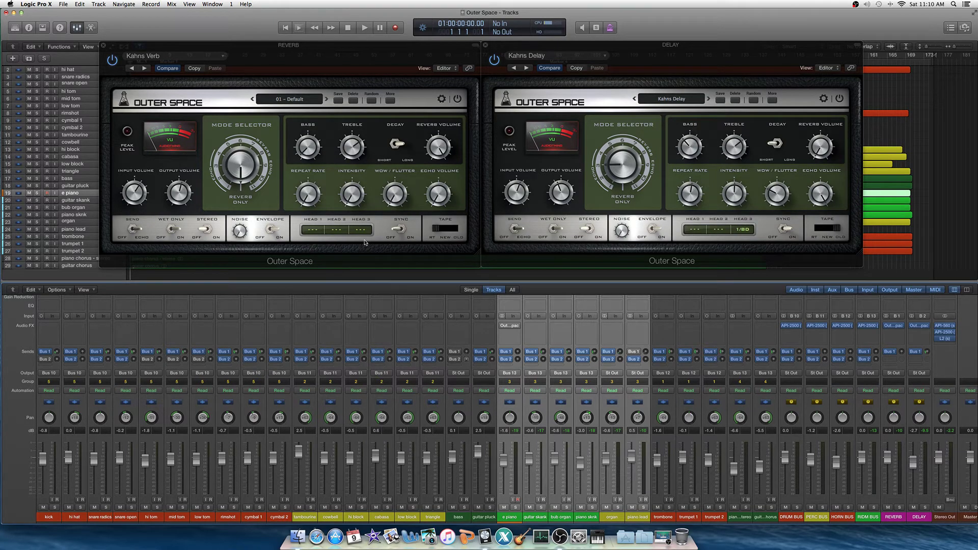
Step: Play the full mix, raise the trombone and trumpet group's effect sends, and toggle the group's mute to hear the echoes
key("space")
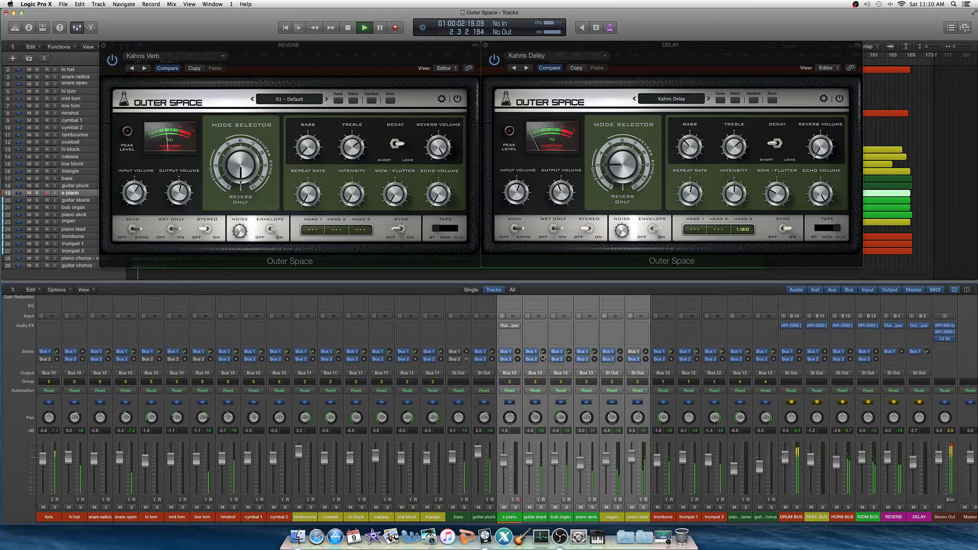
left_click_drag(721, 352, 760, 283)
left_click(682, 506)
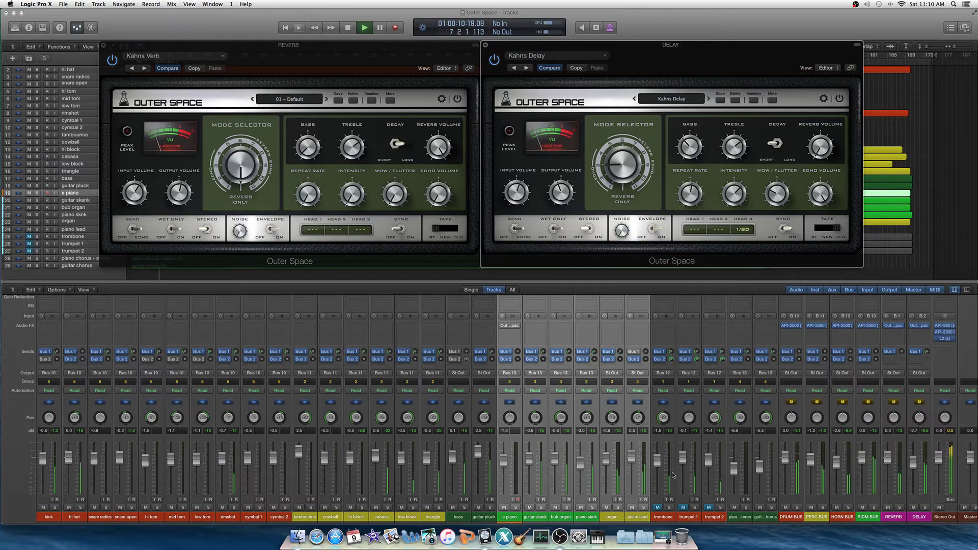
left_click(685, 508)
left_click(683, 508)
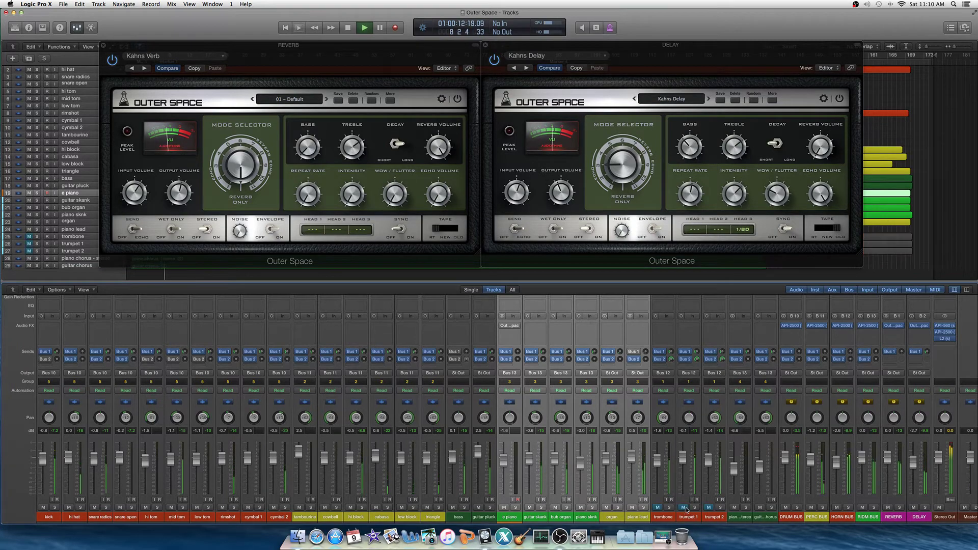
Step: Set the delay's Intensity to 58%, then raise the keyboard and guitar skank group's Bus 1 sends, mute the group and adjust its Bus 2 sends
left_click(735, 194)
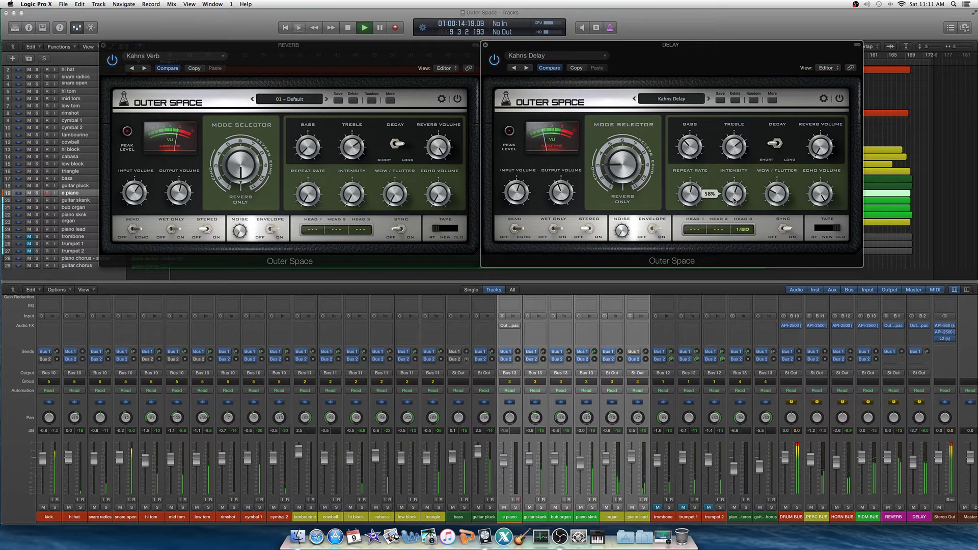
left_click_drag(568, 352, 568, 355)
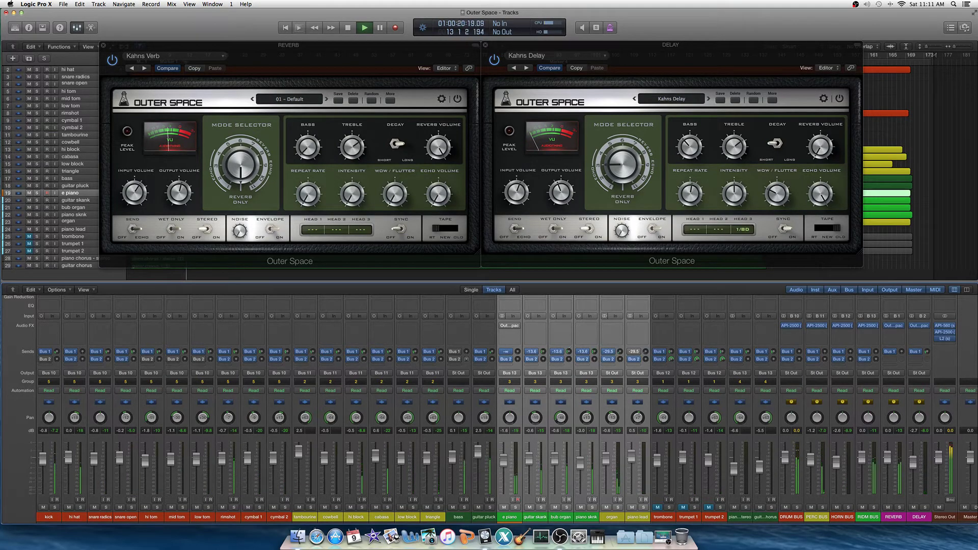
left_click(555, 507)
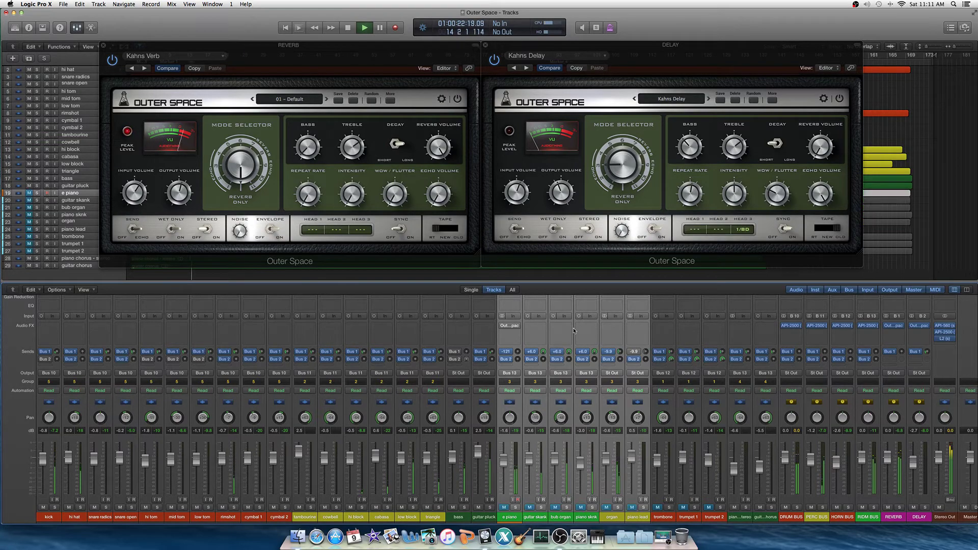
left_click_drag(568, 359, 577, 348)
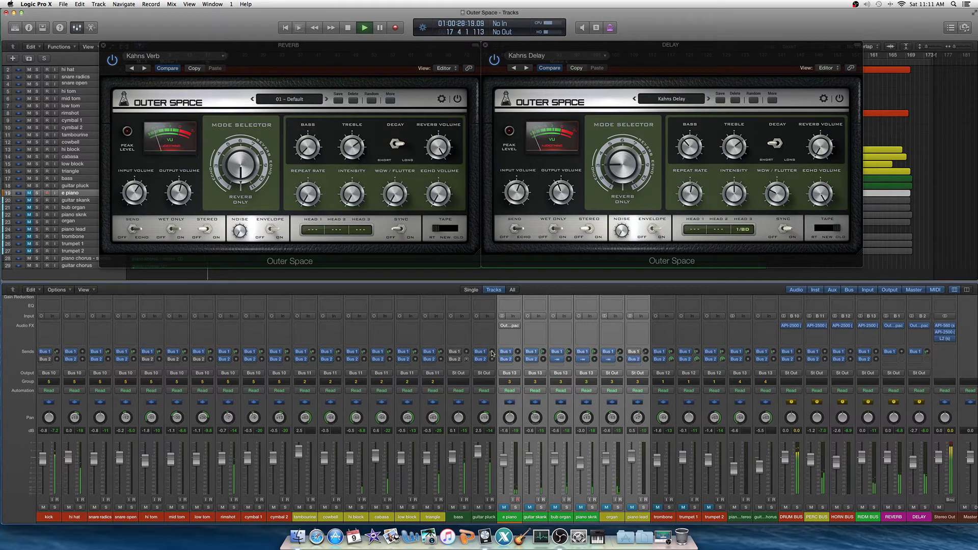
Step: Raise the guitar pluck level to 3.1 dB, and push the drum group's Bus 2 sends up and back down, unmuting the keyboard group in between
left_click_drag(478, 453, 478, 452)
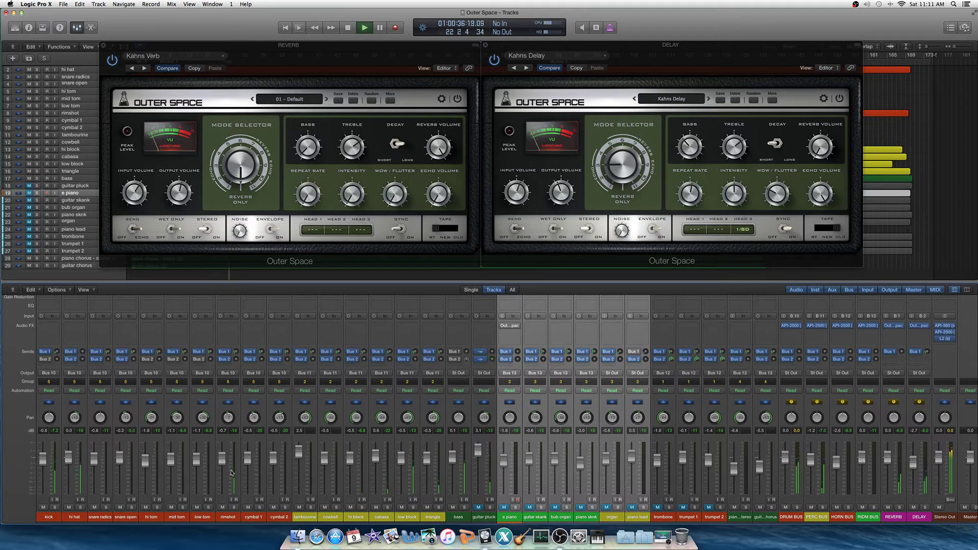
left_click_drag(209, 359, 211, 322)
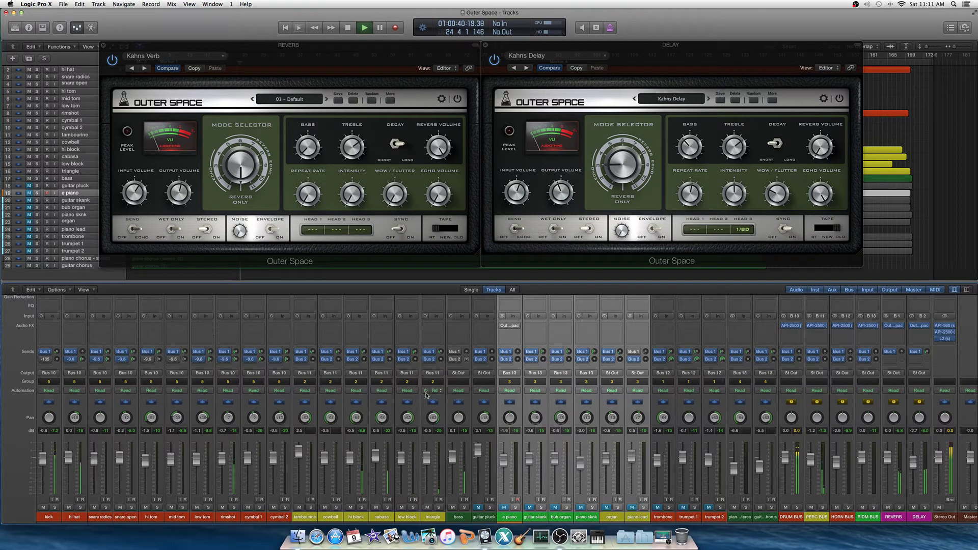
left_click(530, 507)
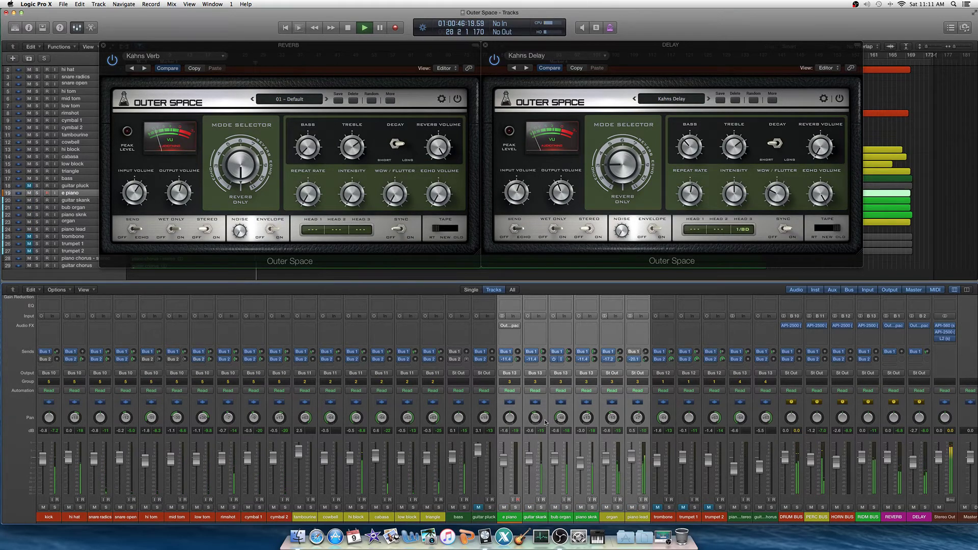
left_click_drag(210, 359, 214, 407)
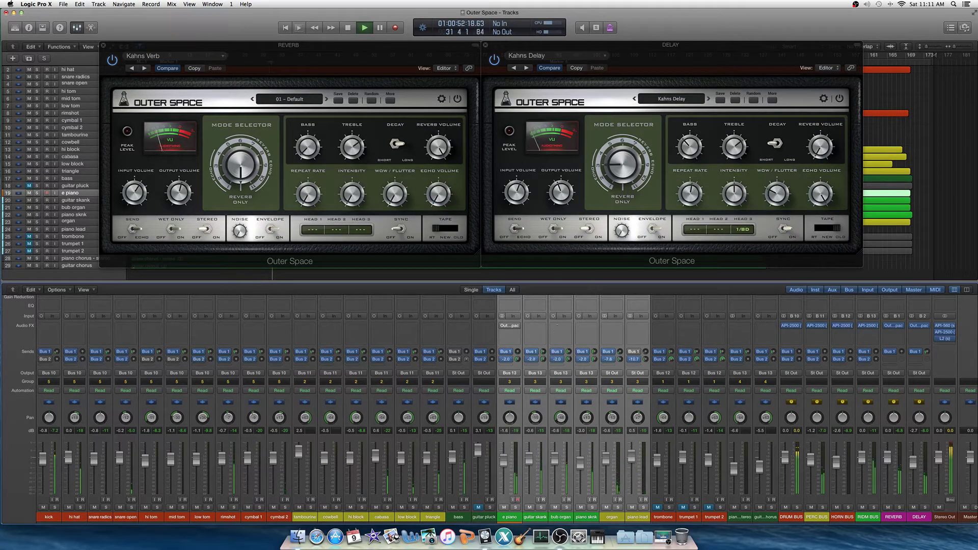
Step: Mute the drum group and throw the keyboard group into the delay by raising its Bus 2 sends to +6.0 between mutes
left_click(530, 507)
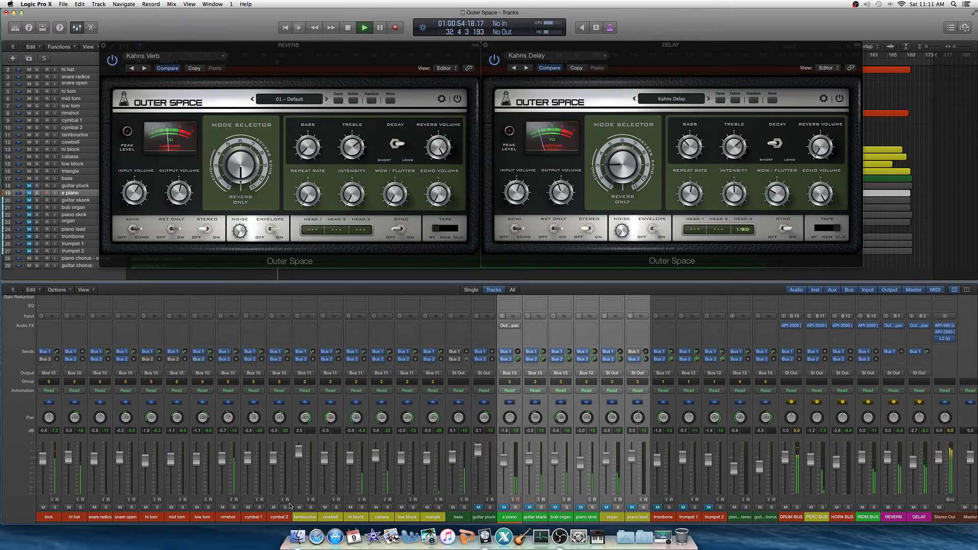
left_click(273, 507)
left_click(504, 507)
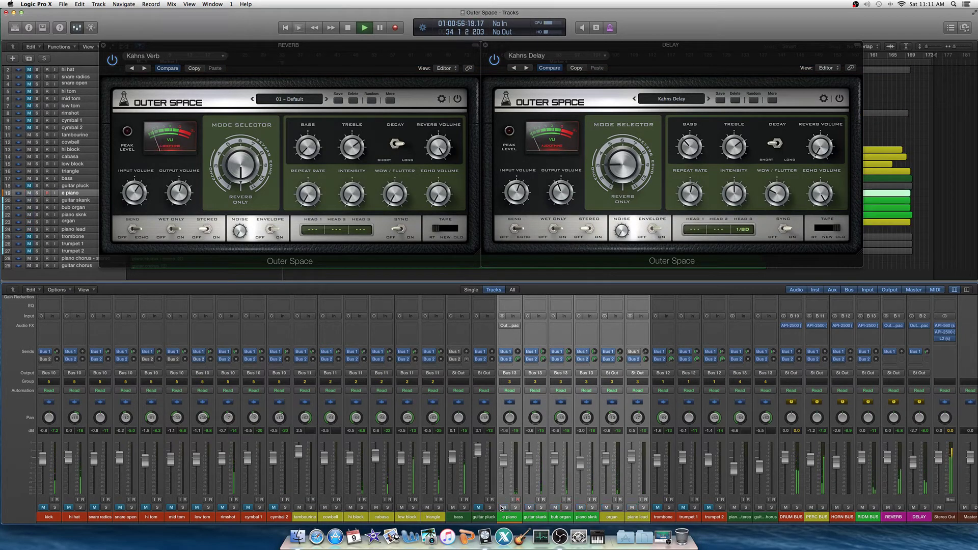
left_click_drag(542, 359, 542, 341)
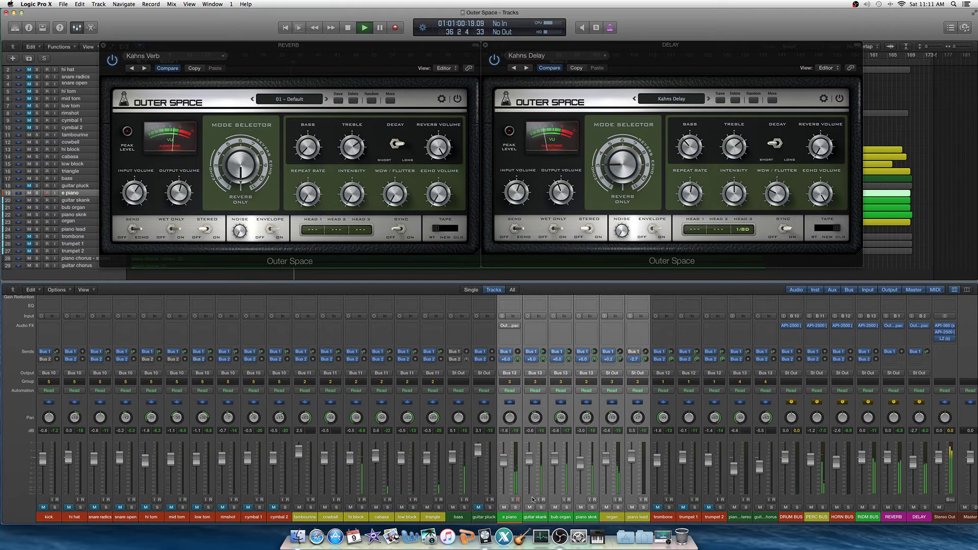
left_click(531, 507)
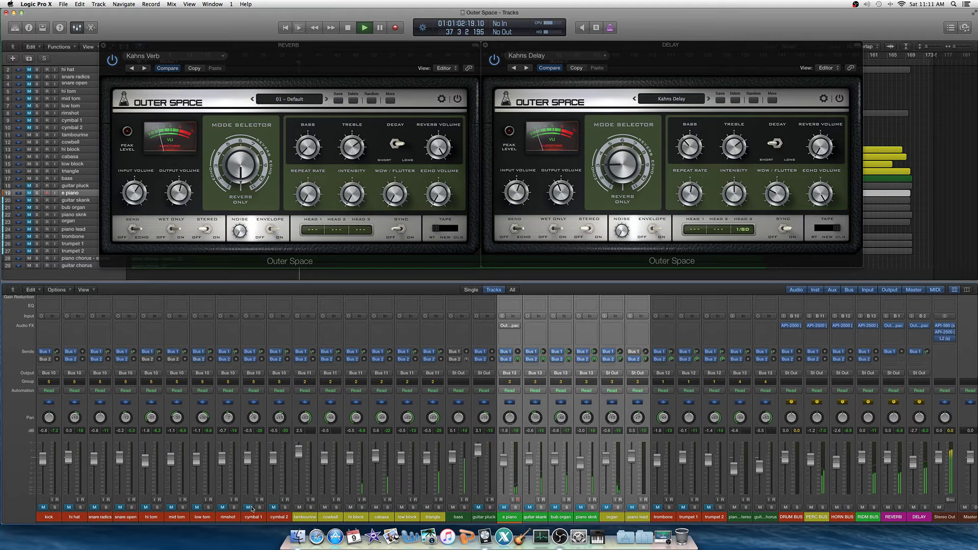
Step: Adjust the drum group's Bus 1 sends, unmute the keyboard group, and lower the snare open's Bus 2 send
left_click_drag(108, 352, 81, 365)
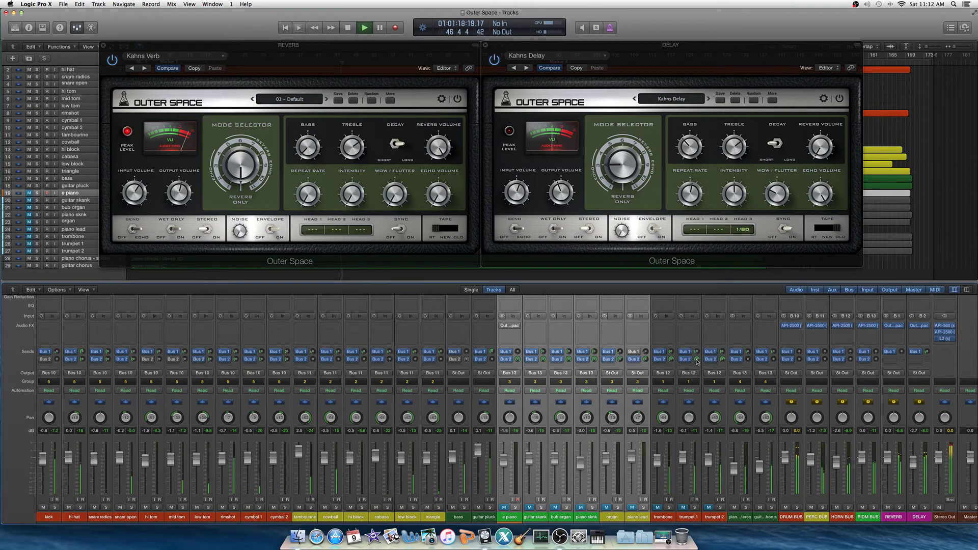
left_click(530, 508)
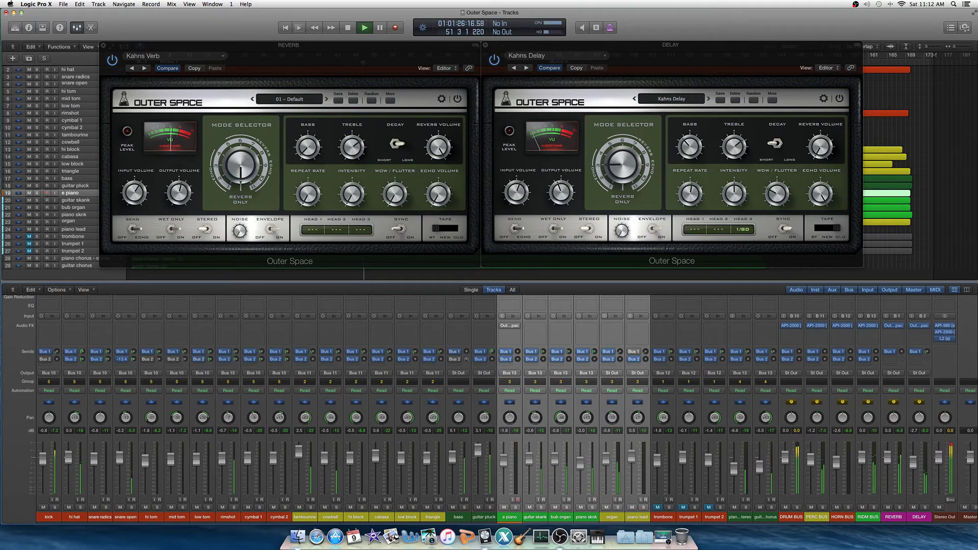
left_click(133, 360)
left_click_drag(131, 395, 133, 438)
Step: Ride the keyboard group's Bus 2 sends from -4.8 up to +6.0 with the drums muted, then mute the group and bring the drums back
left_click_drag(542, 360, 540, 432)
left_click(544, 352)
mouse_move(543, 359)
left_mouse_down()
mouse_move(543, 342)
mouse_move(543, 362)
left_mouse_up()
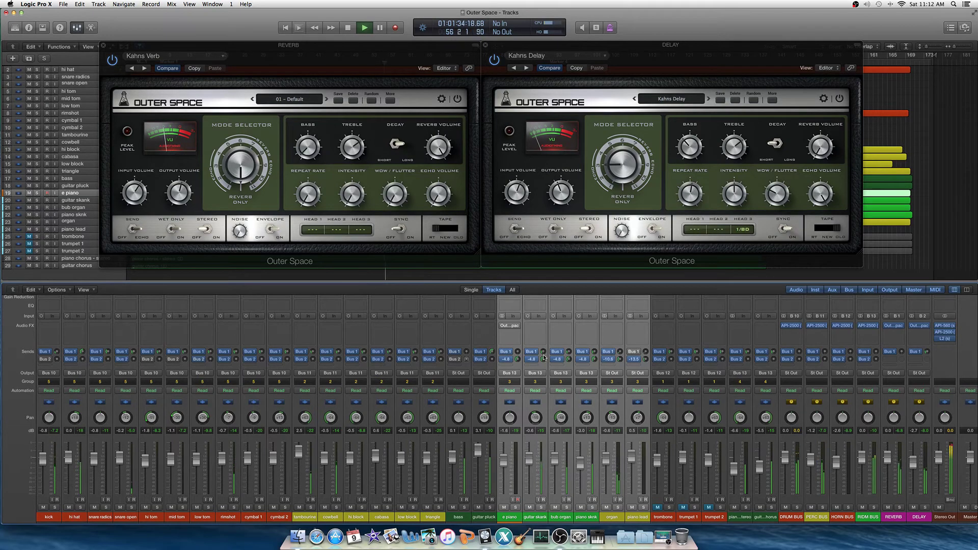
left_click(248, 507)
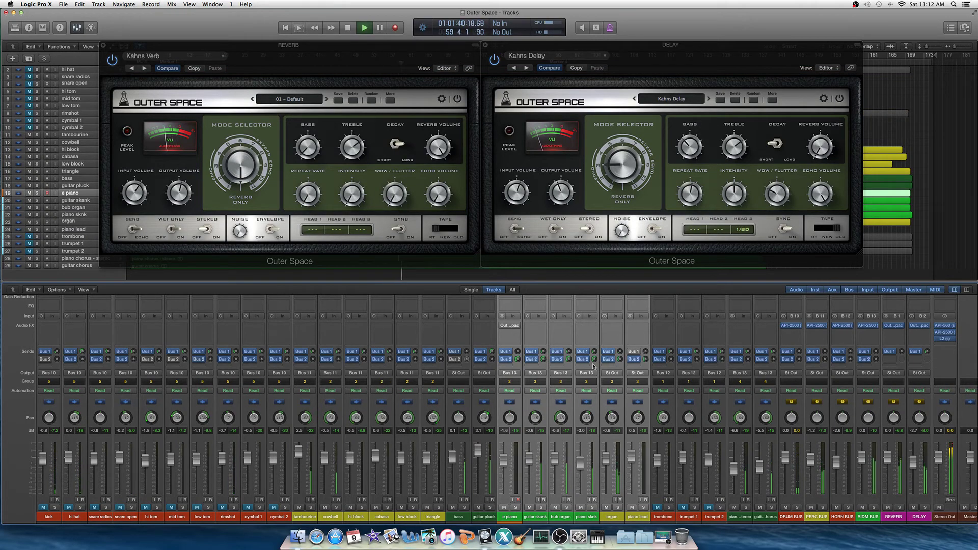
left_click_drag(569, 360, 569, 339)
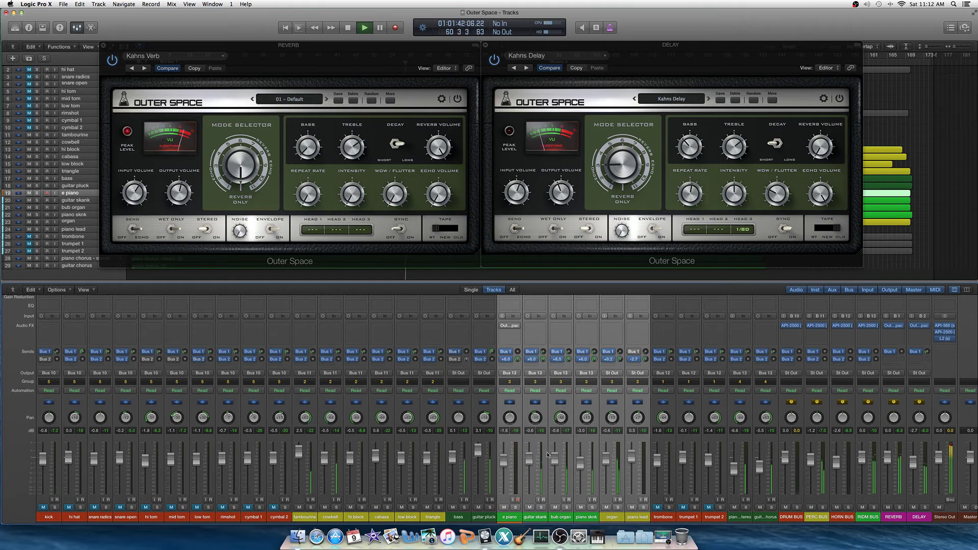
left_click(529, 508)
left_click(274, 507)
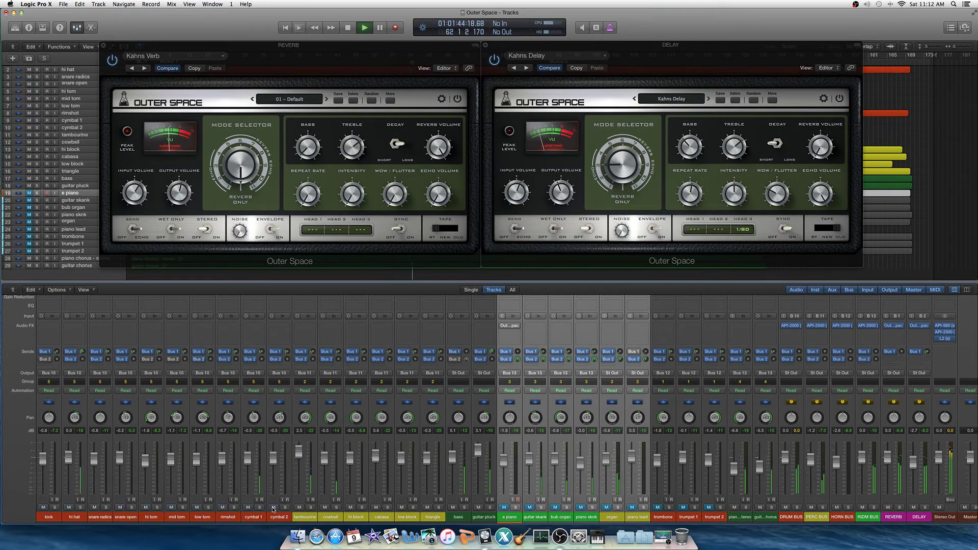
Step: Lower the muted keyboard group's Bus 2 sends and bring the guitar pluck level down to 0.7 dB
left_click_drag(480, 455, 480, 454)
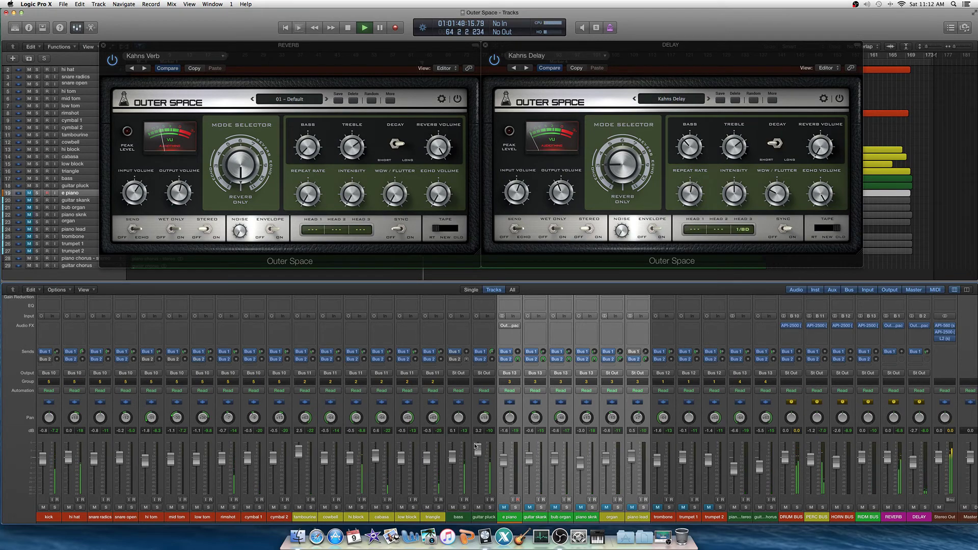
left_click_drag(517, 360, 489, 378)
left_click_drag(479, 457, 479, 464)
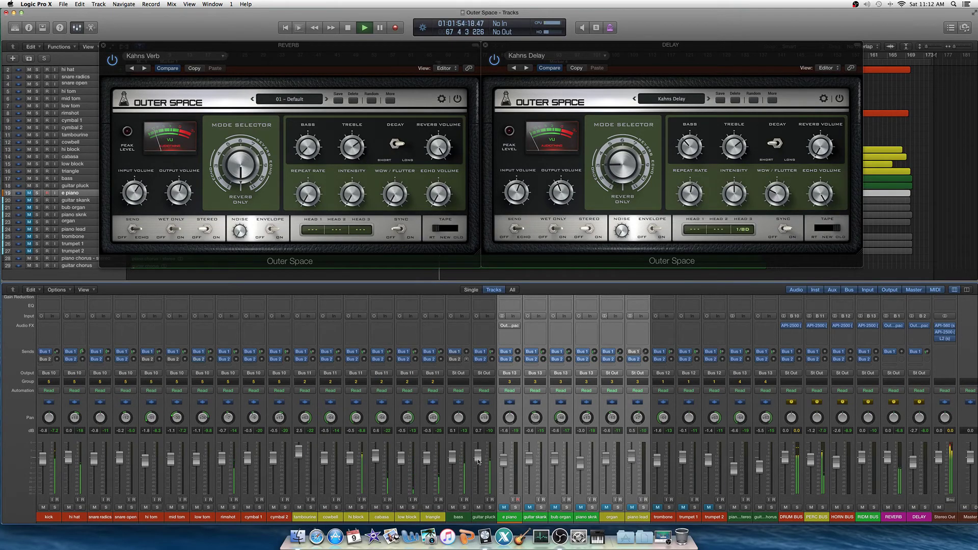
Step: Unmute the horn and keyboard groups, raise the rimshot's Bus 1 send, and raise the horns' Bus 2 sends
left_click(682, 508)
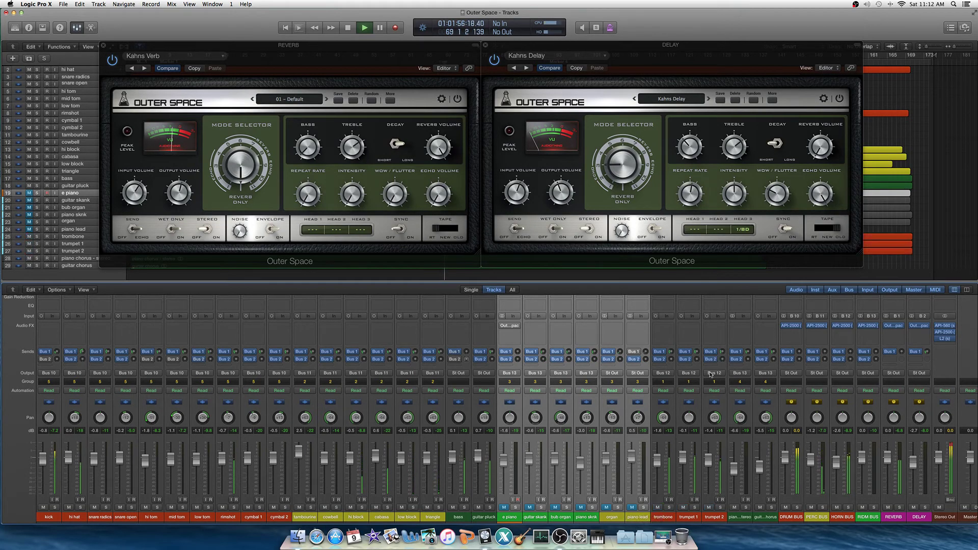
left_click(607, 508)
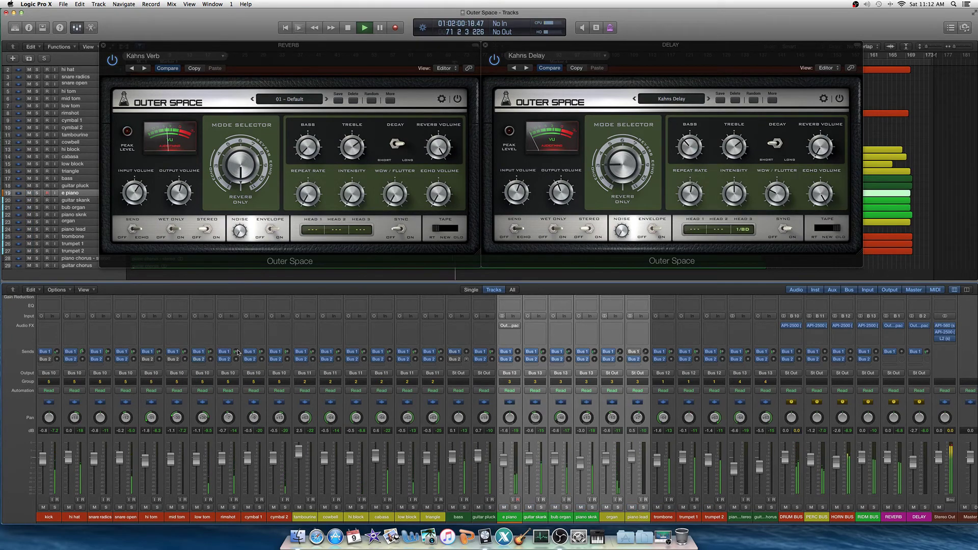
left_click_drag(238, 351, 238, 347)
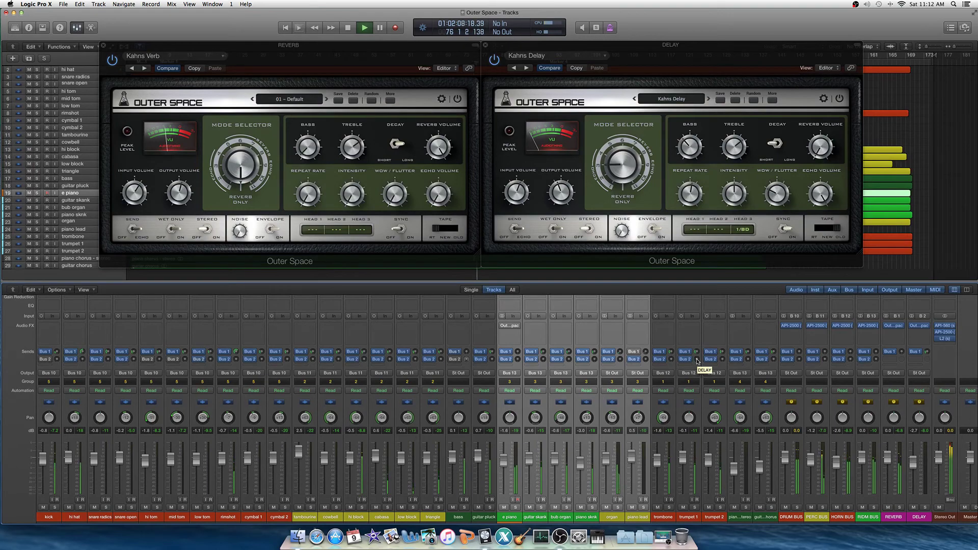
left_click_drag(697, 360, 696, 346)
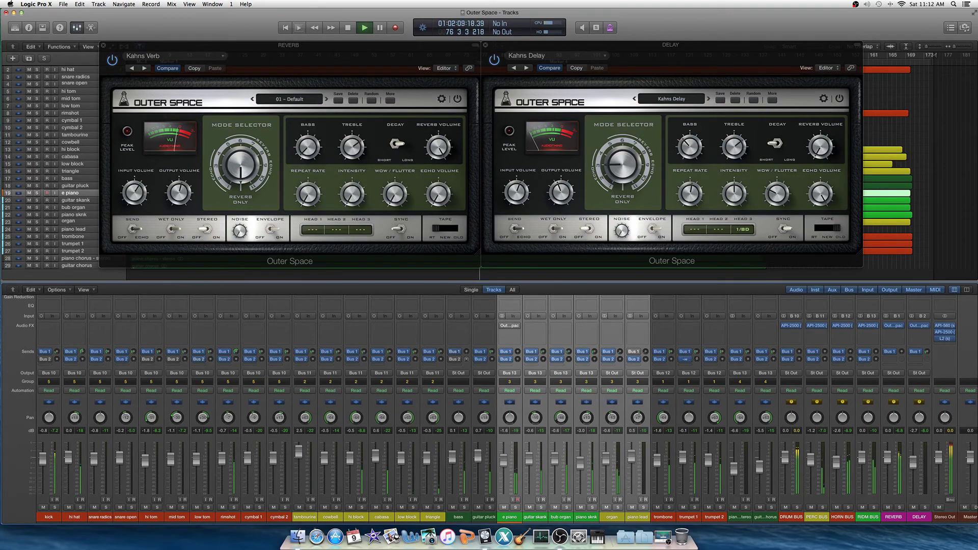
Step: Mute the horn group, push the delay's Intensity to 75%, switch the Repeat Rate to 1/16T, and lower the Intensity to 52%
left_click(659, 508)
left_click(714, 169)
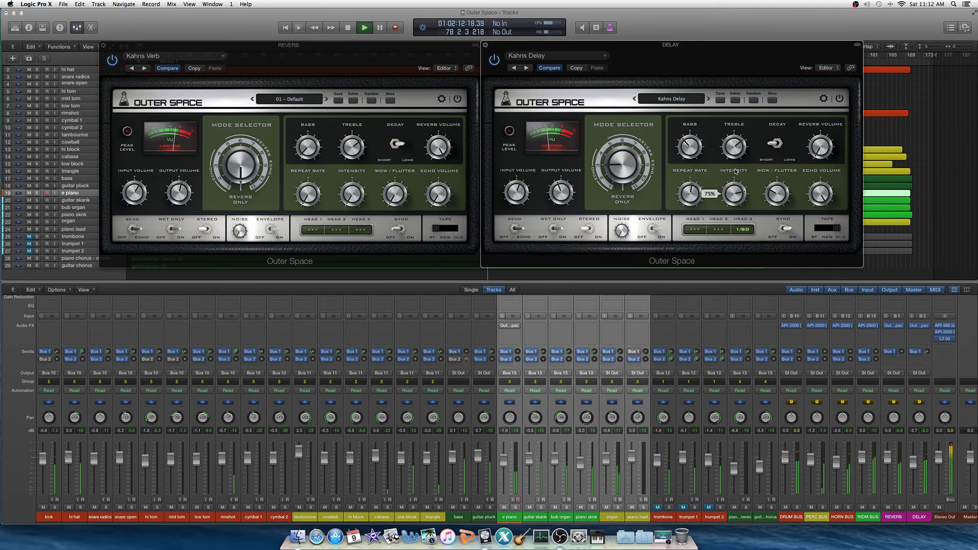
left_click_drag(691, 193, 690, 153)
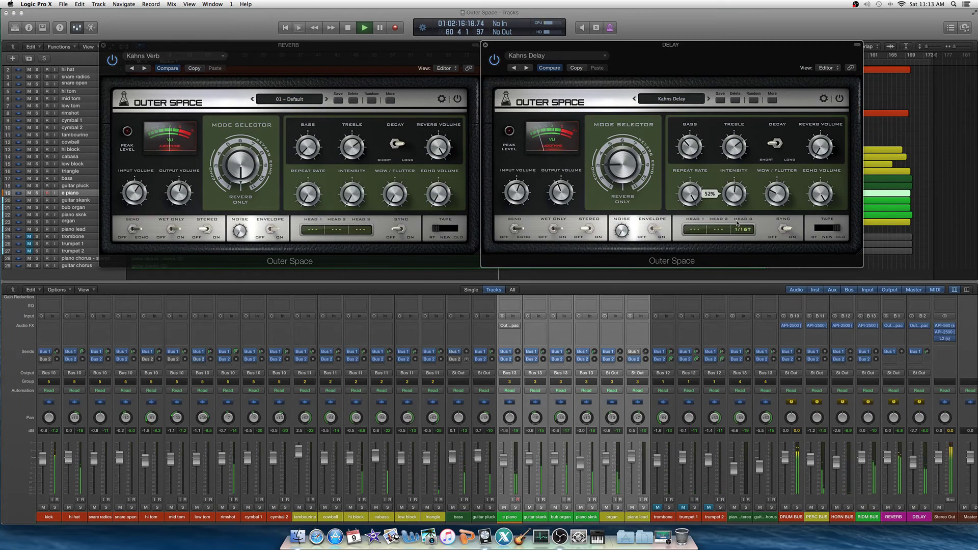
Step: Raise the drum group's Bus 2 sends briefly and pull them back down, then raise the keyboard group's Bus 2 sends
left_click_drag(235, 360, 247, 303)
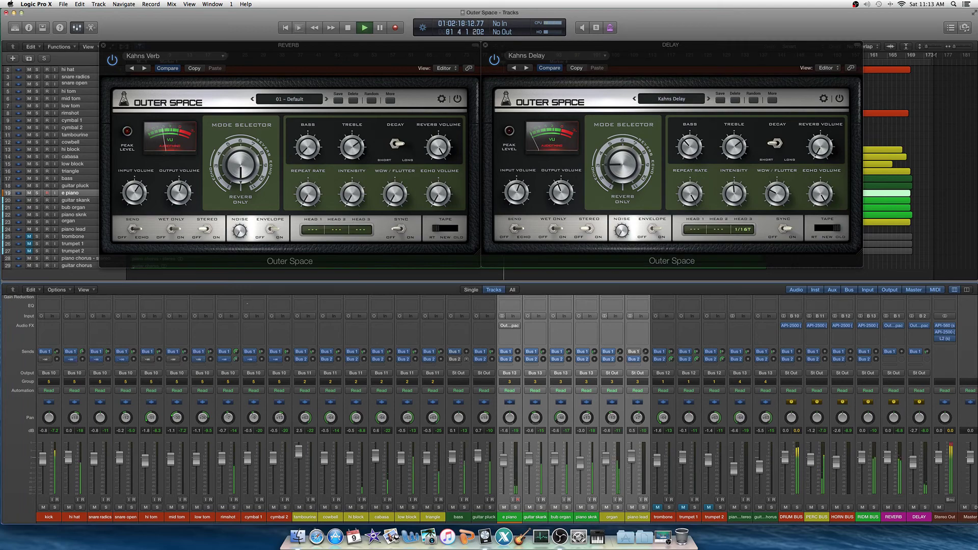
left_click_drag(236, 359, 230, 468)
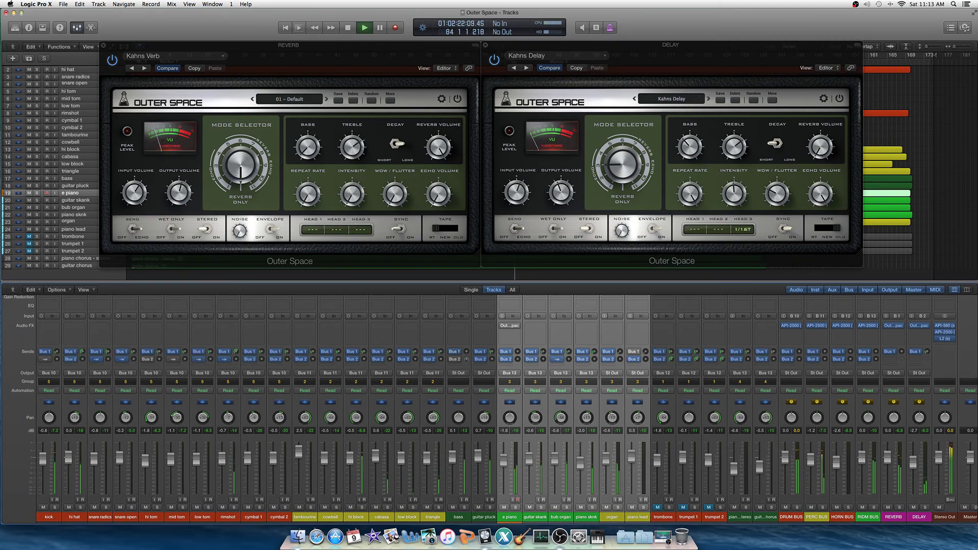
left_click_drag(569, 359, 571, 306)
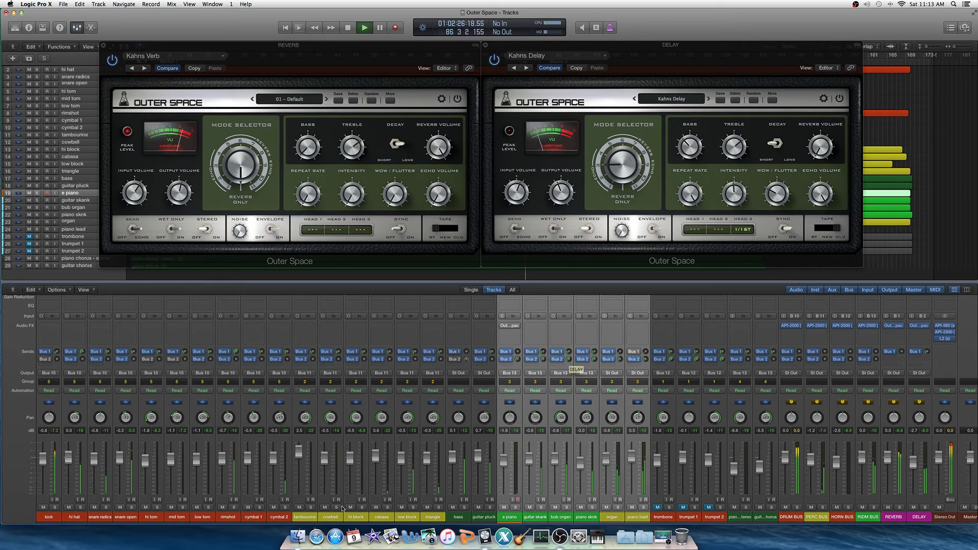
Step: Mute the drum group, raise the keyboard group's Bus 2 sends, and mute the keyboard group to leave its echoes
left_click(273, 507)
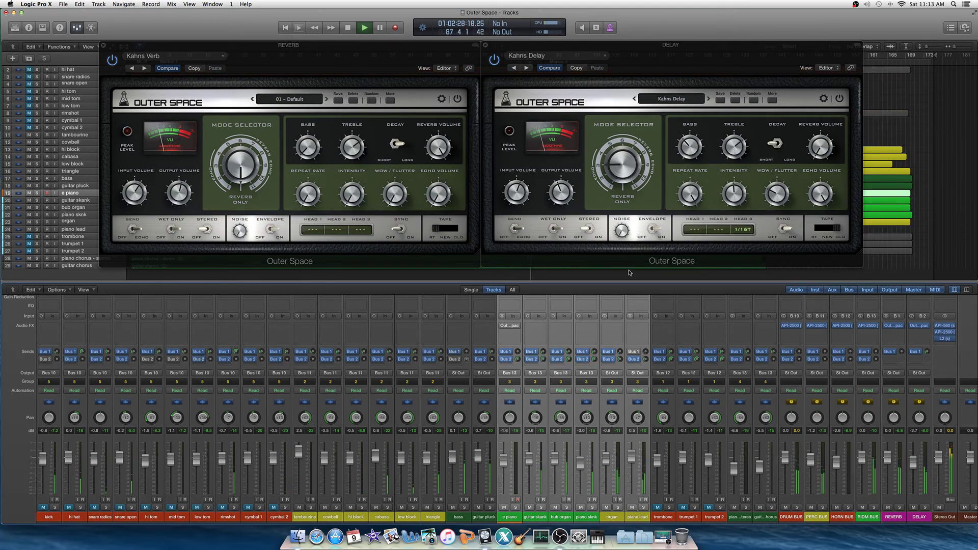
left_click_drag(620, 359, 624, 339)
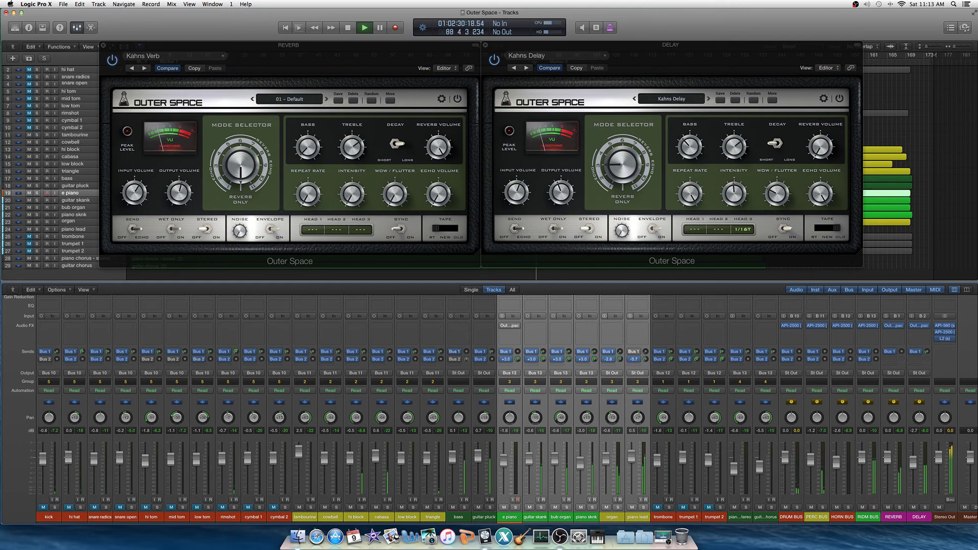
left_click(607, 506)
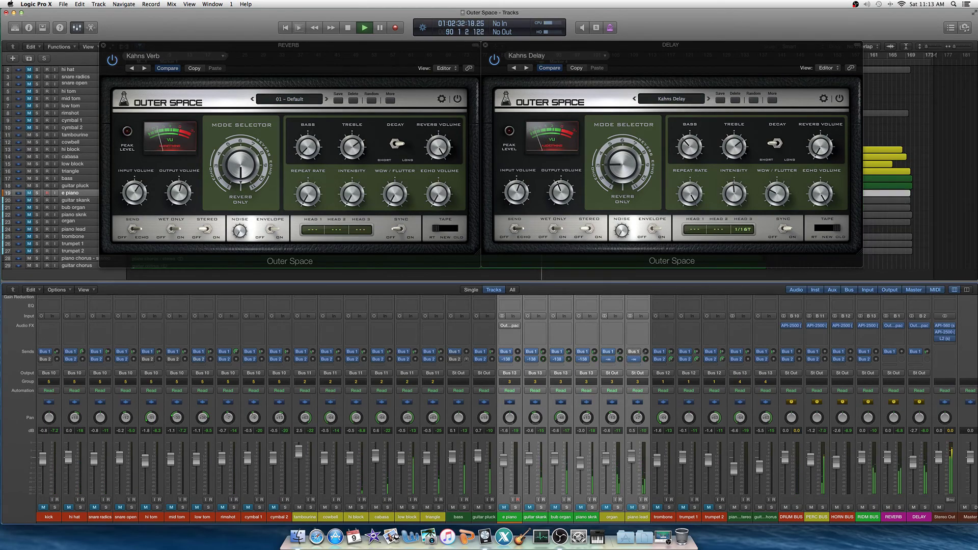
Step: Raise the bass level to 1.5 dB, raise the guitar pluck's Bus 2 send, and unmute the keyboard group
left_click_drag(456, 466, 455, 461)
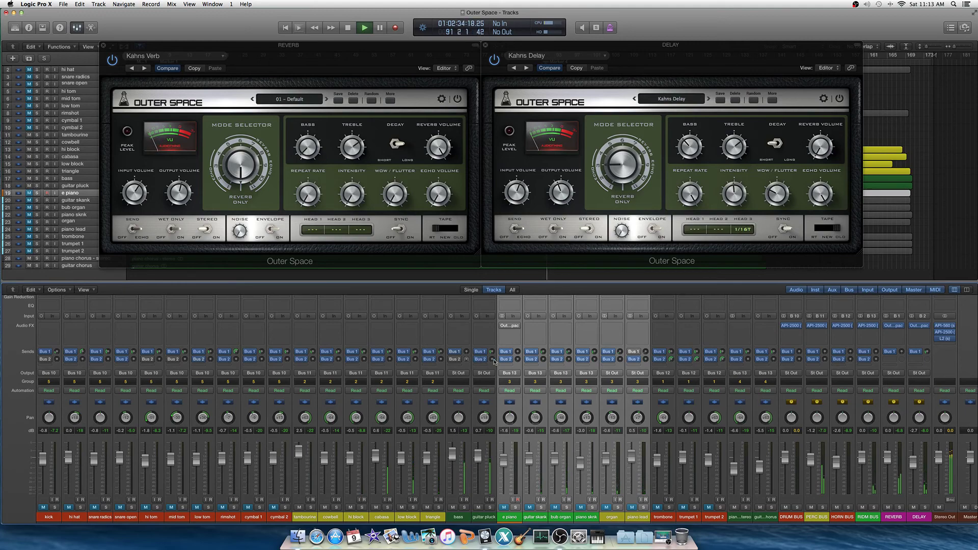
left_click_drag(492, 359, 492, 351)
left_click(504, 508)
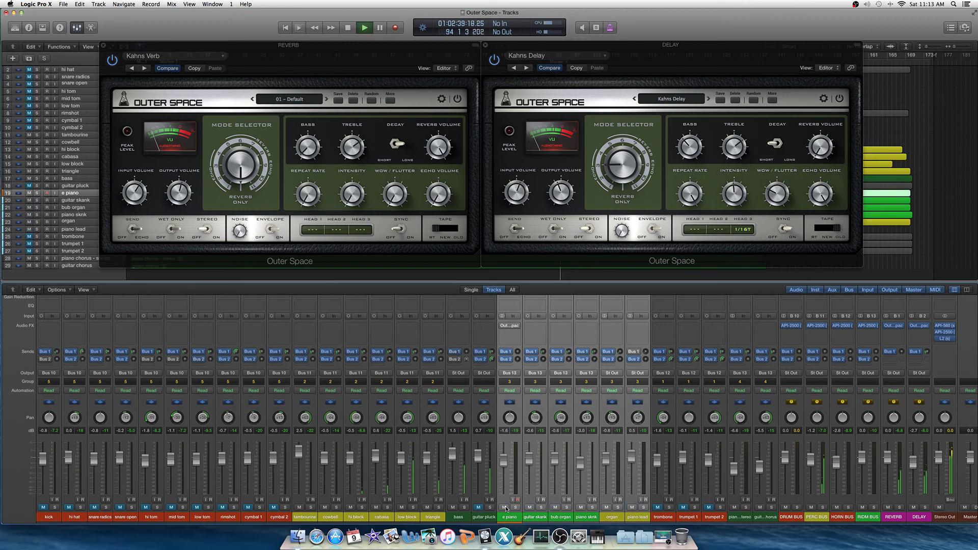
Step: Punch the horn group in and out with its mute, set the delay's Repeat Rate to 1/4T, and stop playback
left_click(659, 508)
left_click(658, 509)
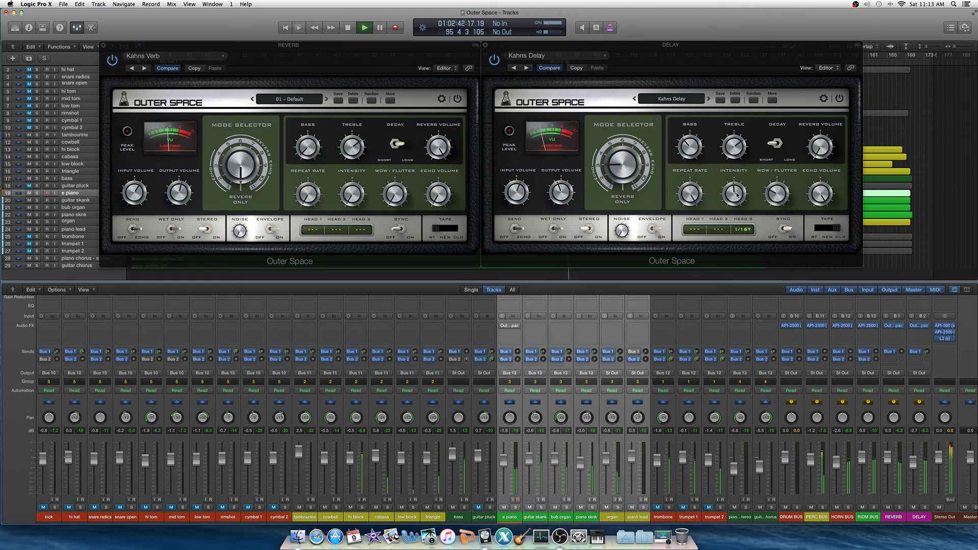
left_click_drag(692, 192, 687, 224)
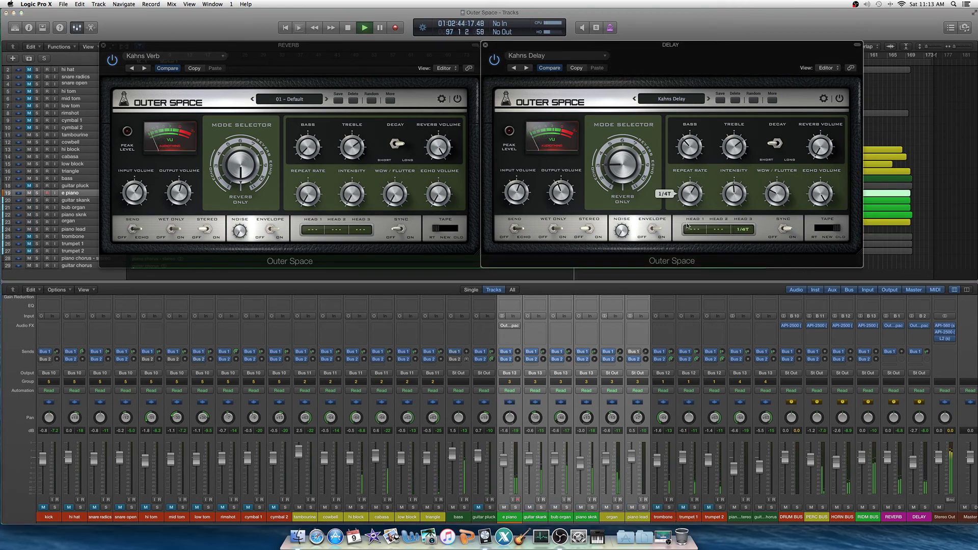
left_click(657, 507)
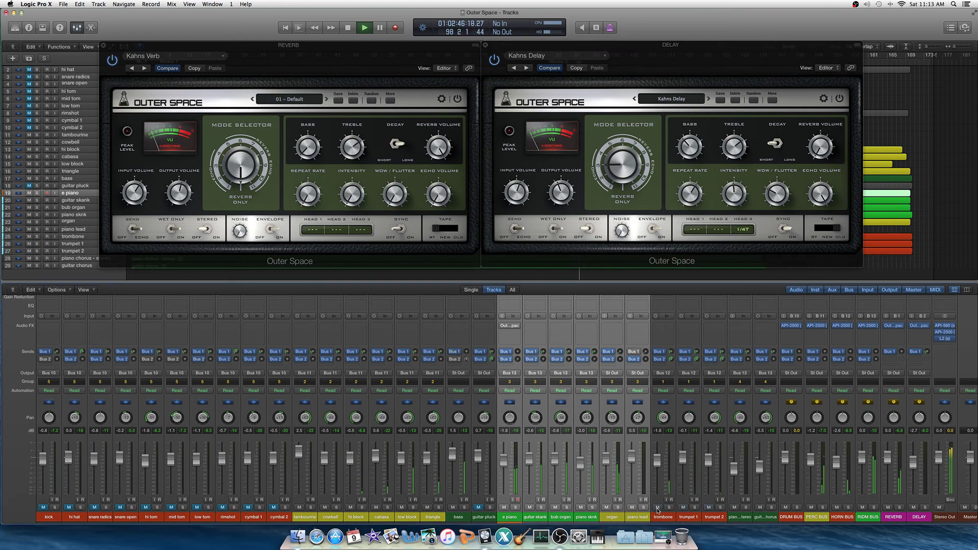
left_click(658, 508)
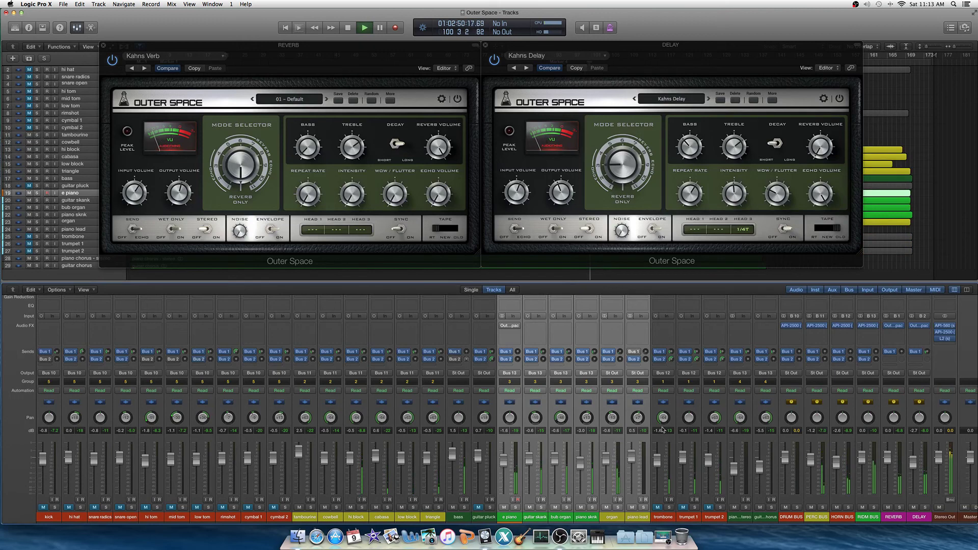
key("space")
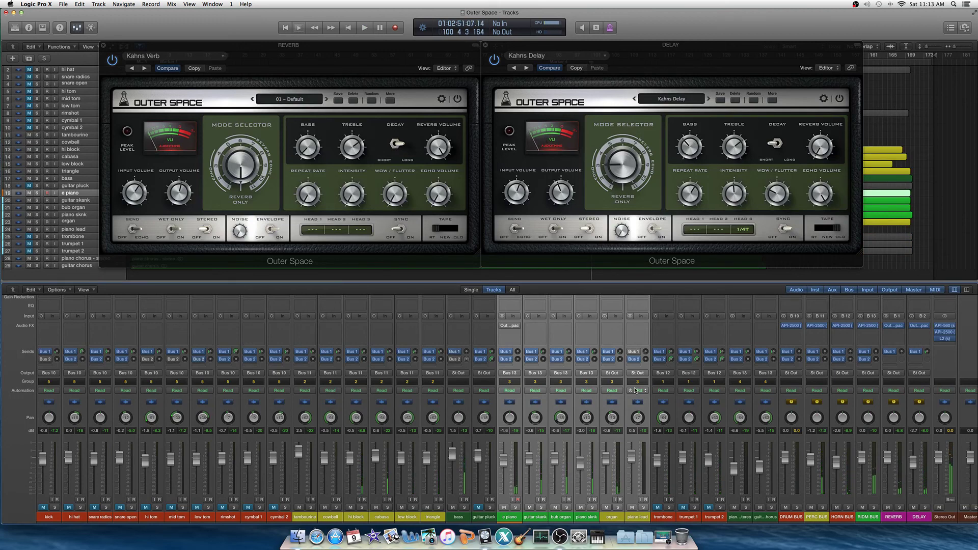